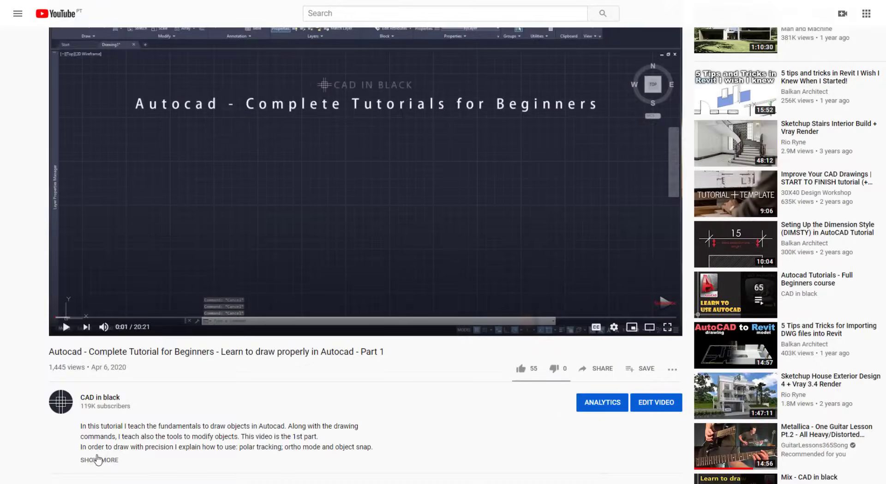
Step: Expand the tutorial's description and scroll through its chapter timestamp list
{"action": "left_click", "coordinate": [98, 460]}
{"action": "scroll", "coordinate": [115, 375], "scroll_direction": "down", "scroll_amount": 5}
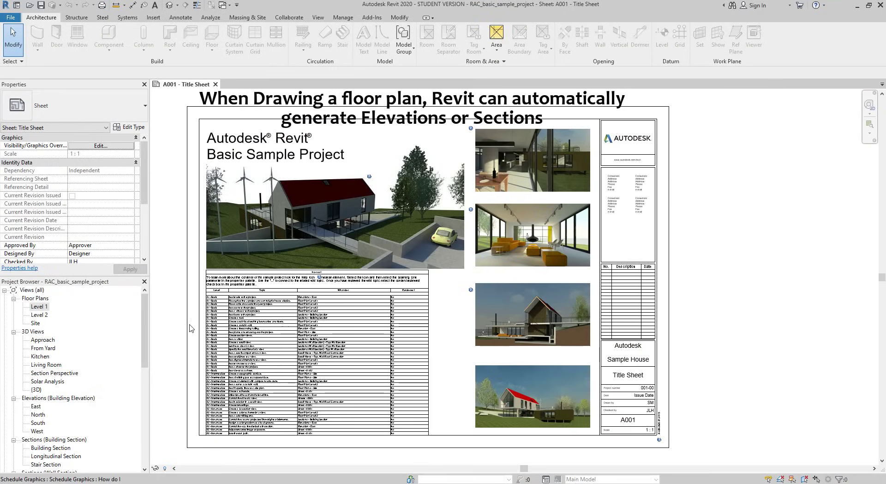
Step: Open the Level 1 floor plan, the Building Section, then the Level 2 floor plan
{"action": "double_click", "coordinate": [38, 306]}
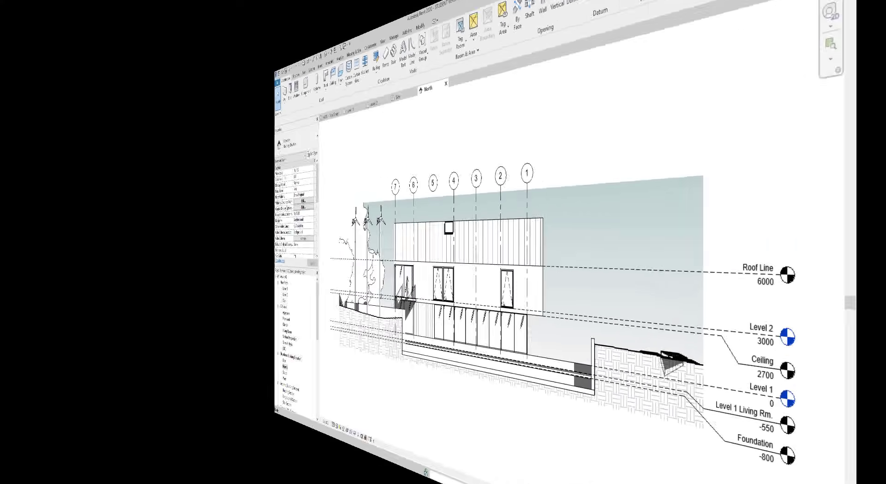
{"action": "double_click", "coordinate": [51, 447]}
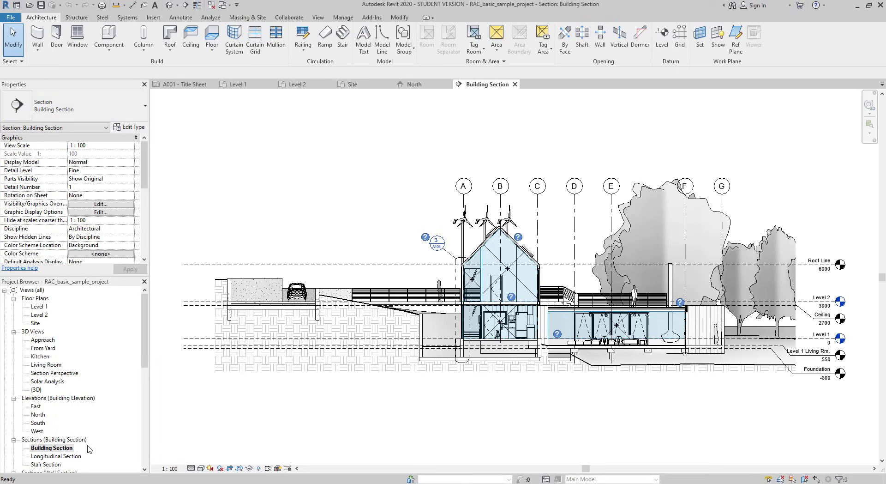
{"action": "double_click", "coordinate": [62, 315]}
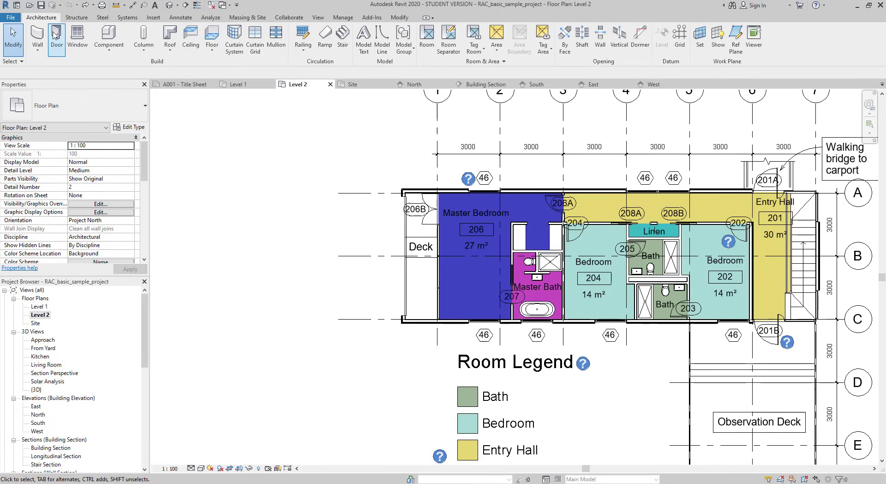
Step: Place a new door in the stair-side wall next to the Entry Hall
{"action": "left_click", "coordinate": [56, 37]}
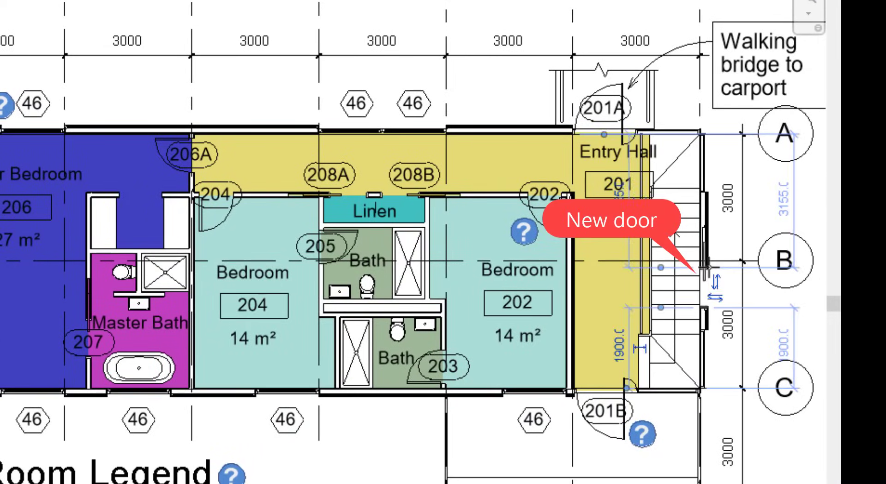
{"action": "left_click", "coordinate": [706, 291]}
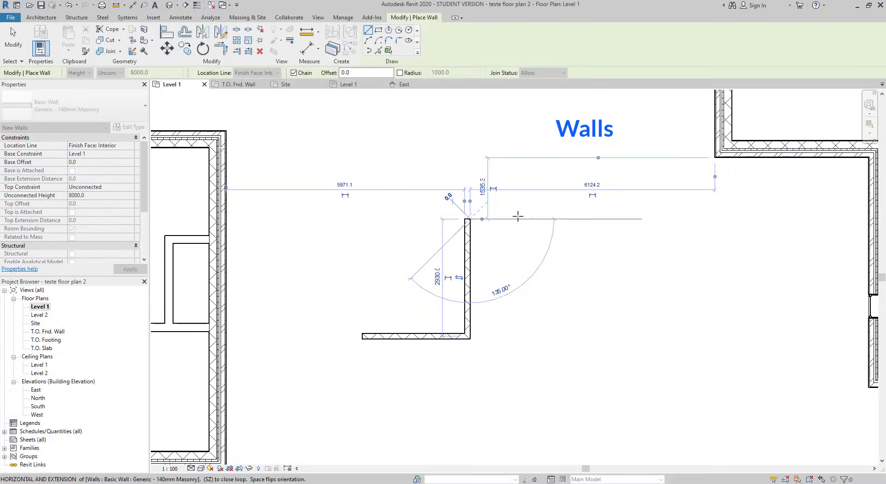
{"action": "left_click", "coordinate": [606, 219]}
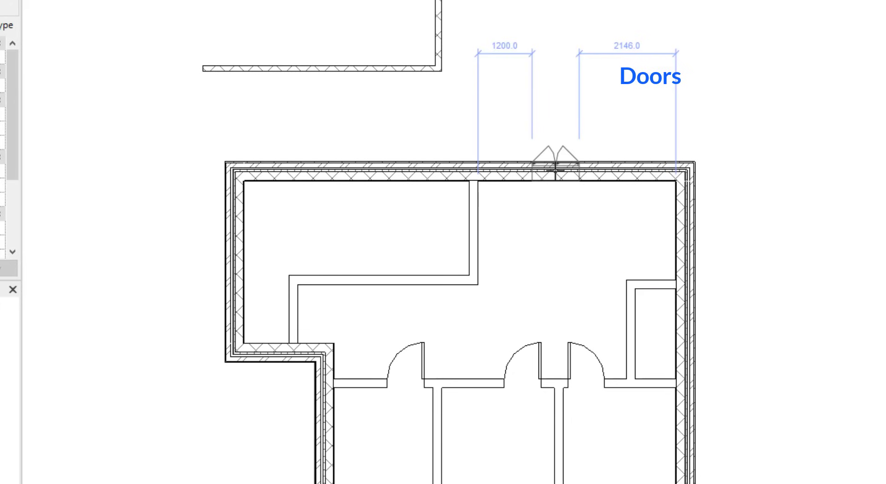
Step: Place a door in the top wall, add a text note, and add a 3710 dimension
{"action": "left_click", "coordinate": [556, 171]}
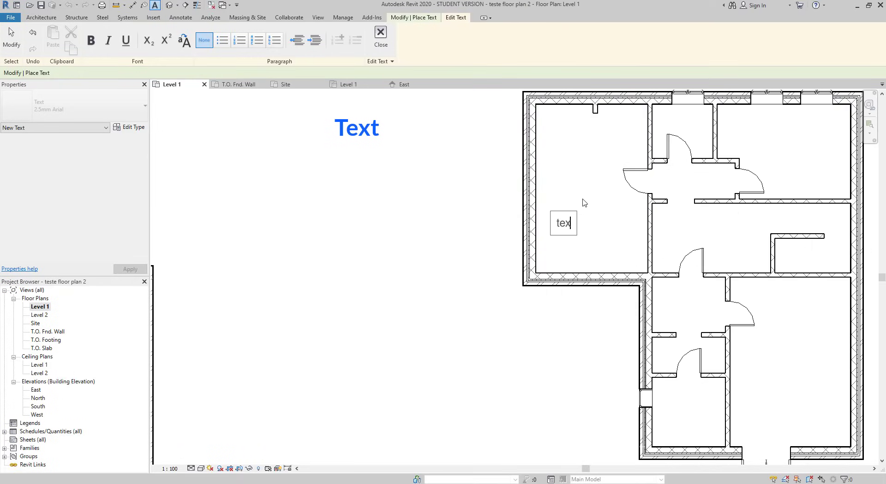
{"action": "type", "text": "t"}
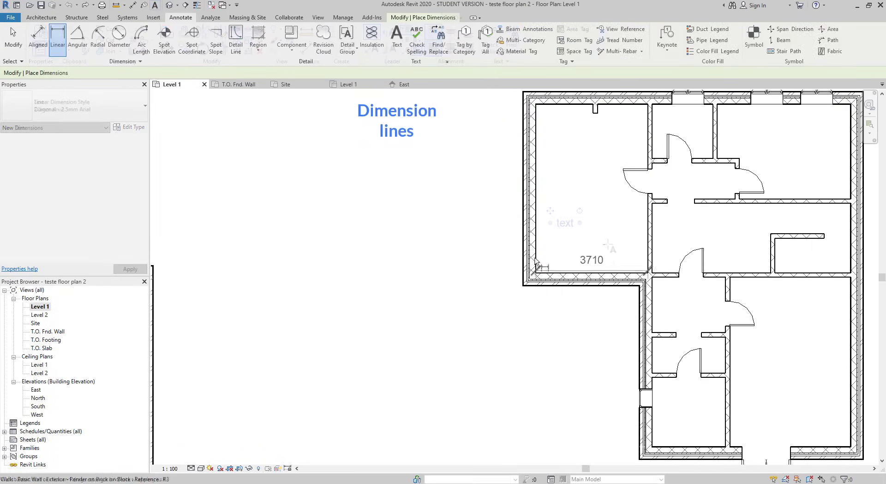
{"action": "left_click", "coordinate": [517, 252]}
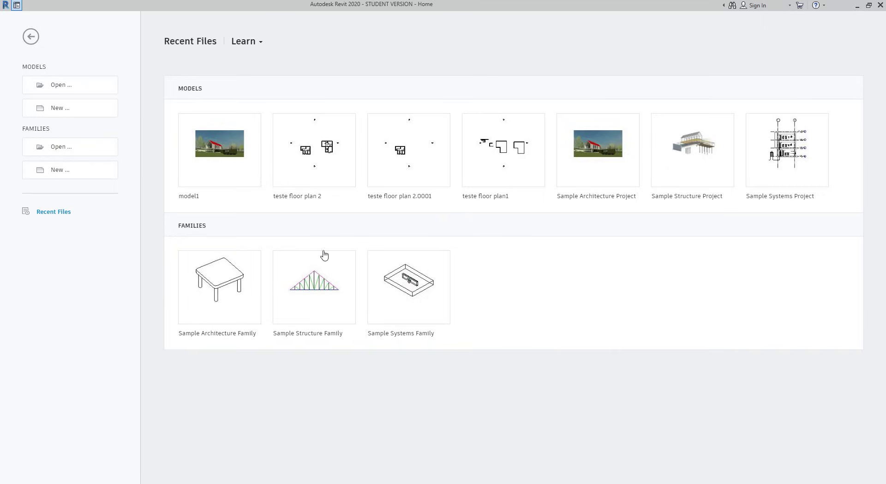
Step: Open model1 from the Models list on the Home screen
{"action": "left_click", "coordinate": [219, 152]}
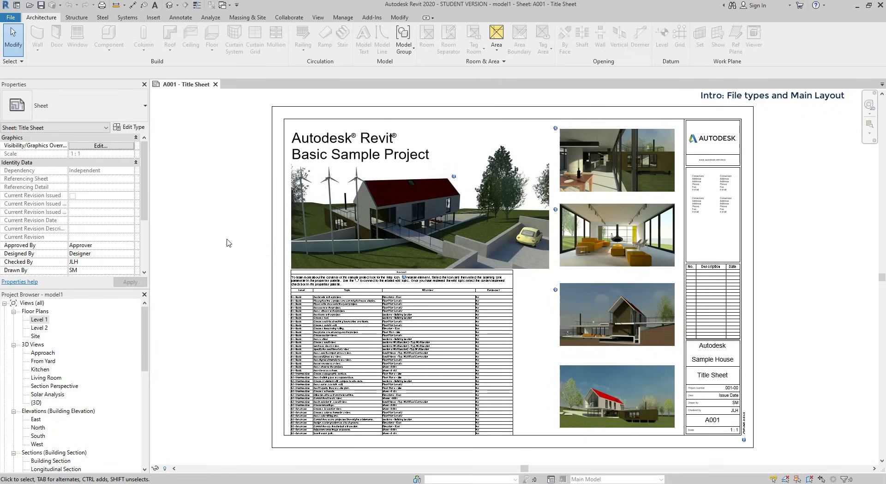
{"action": "left_click", "coordinate": [76, 17]}
{"action": "left_click", "coordinate": [103, 18]}
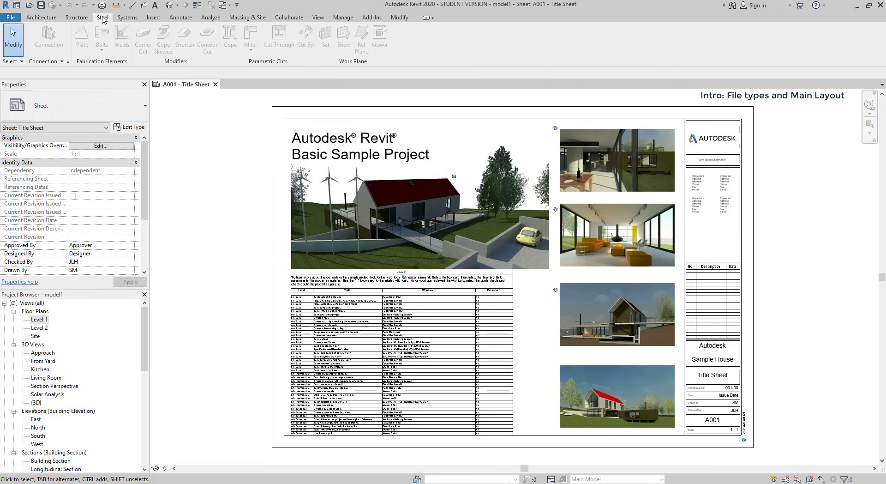
{"action": "left_click", "coordinate": [41, 18]}
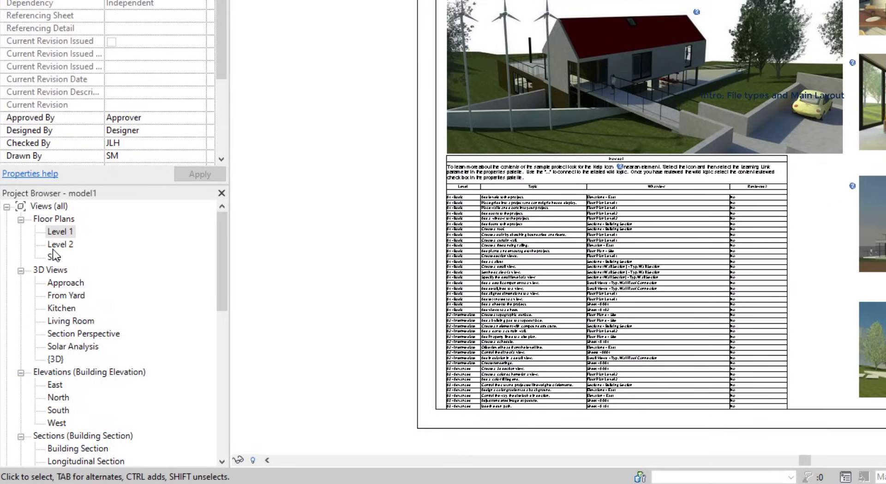
Step: Open model1's Level 1 plan, Living Room 3D view, East elevation and Building Section
{"action": "left_click", "coordinate": [7, 207]}
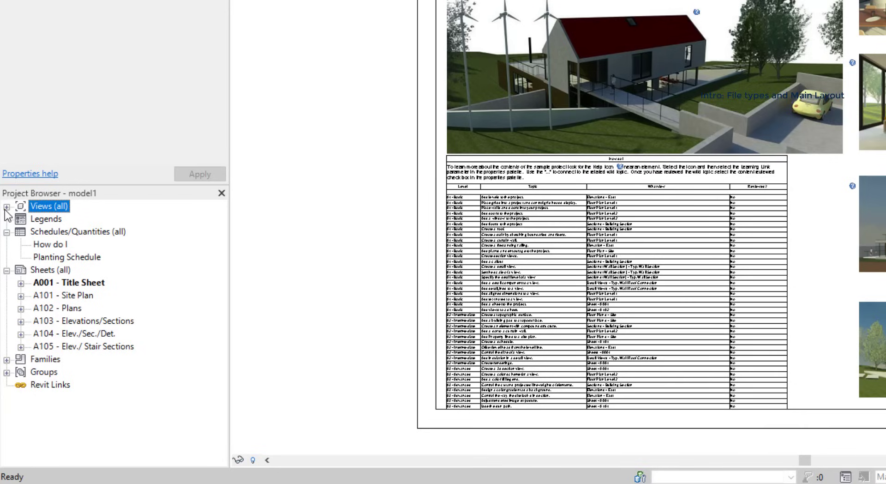
{"action": "left_click", "coordinate": [6, 207]}
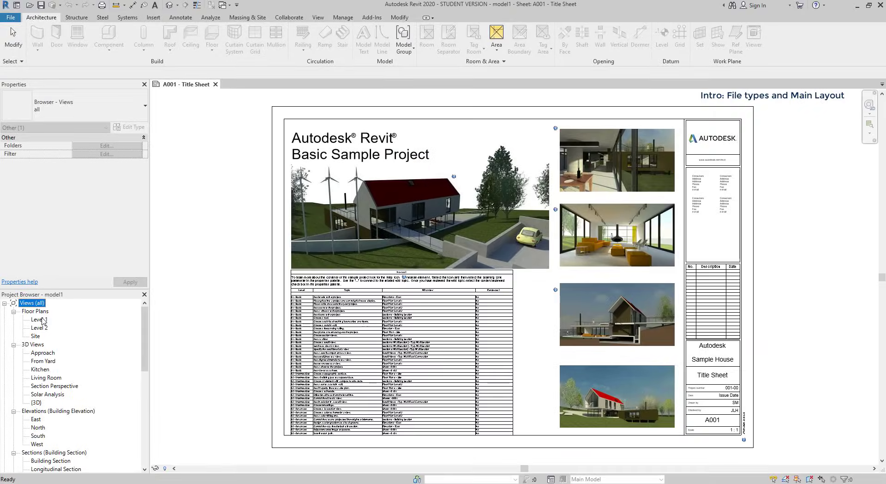
{"action": "double_click", "coordinate": [64, 238]}
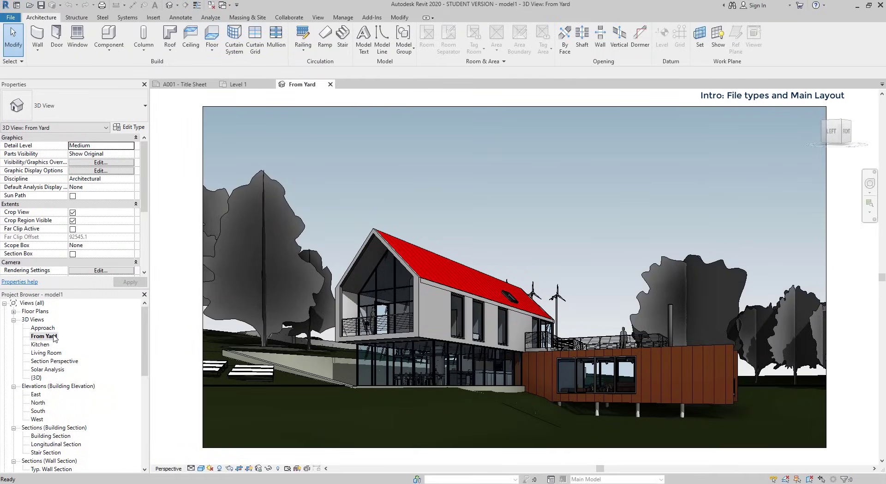
{"action": "double_click", "coordinate": [46, 353]}
{"action": "double_click", "coordinate": [36, 394]}
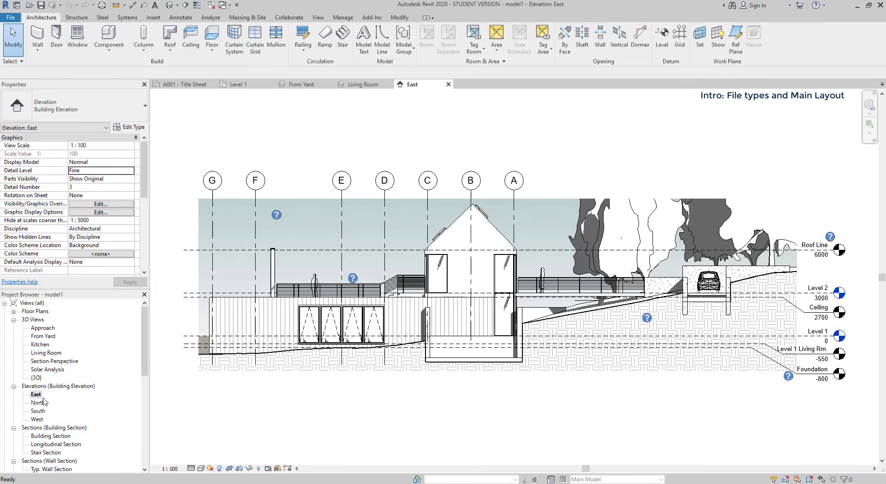
{"action": "double_click", "coordinate": [56, 439]}
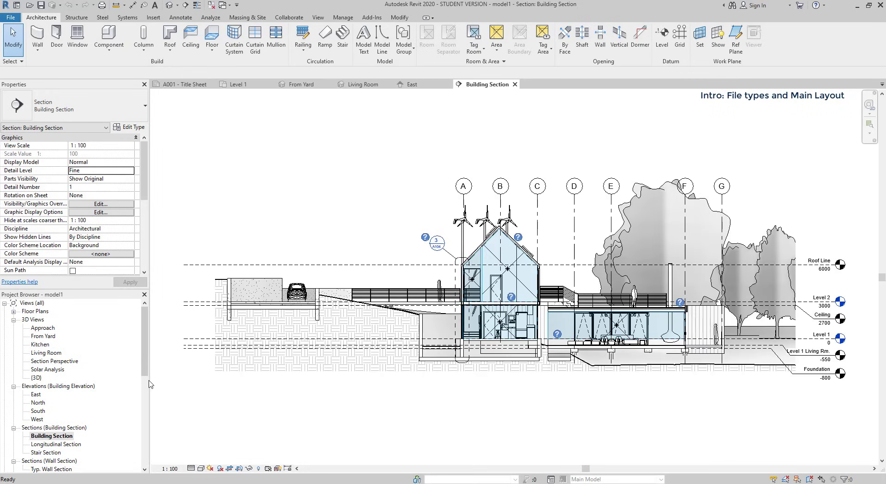
Step: Open the How do I schedule and the A001 Title Sheet and A101 Site Plan sheets
{"action": "scroll", "coordinate": [145, 388], "scroll_direction": "down", "scroll_amount": 2}
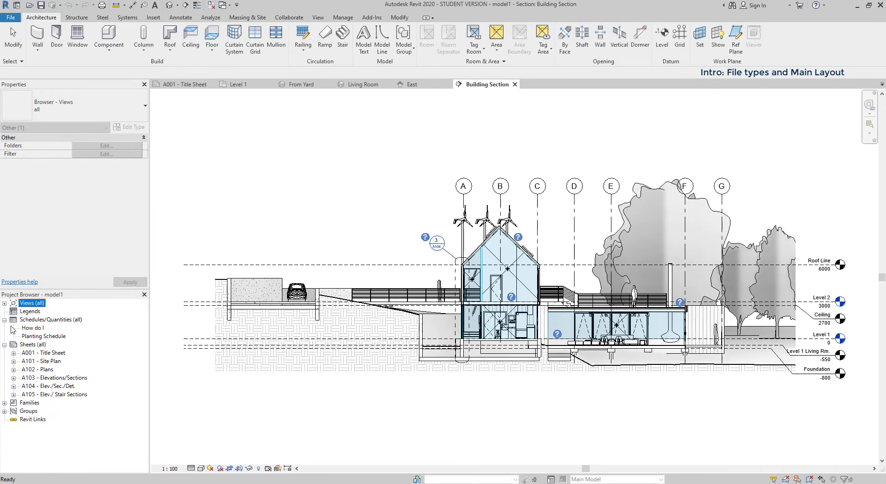
{"action": "double_click", "coordinate": [33, 328]}
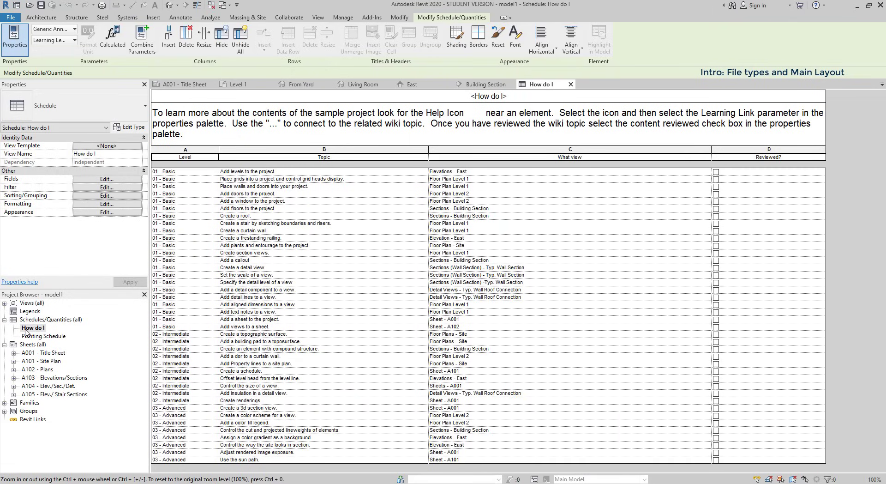
{"action": "double_click", "coordinate": [47, 354]}
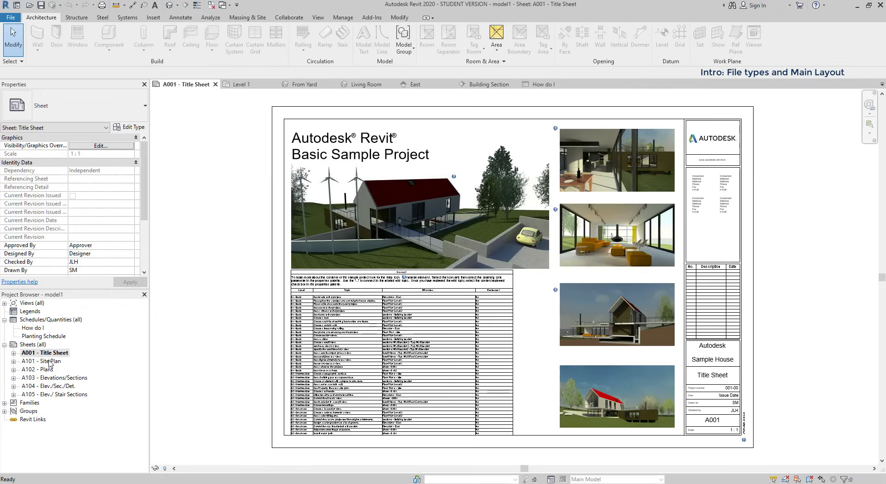
{"action": "double_click", "coordinate": [49, 362]}
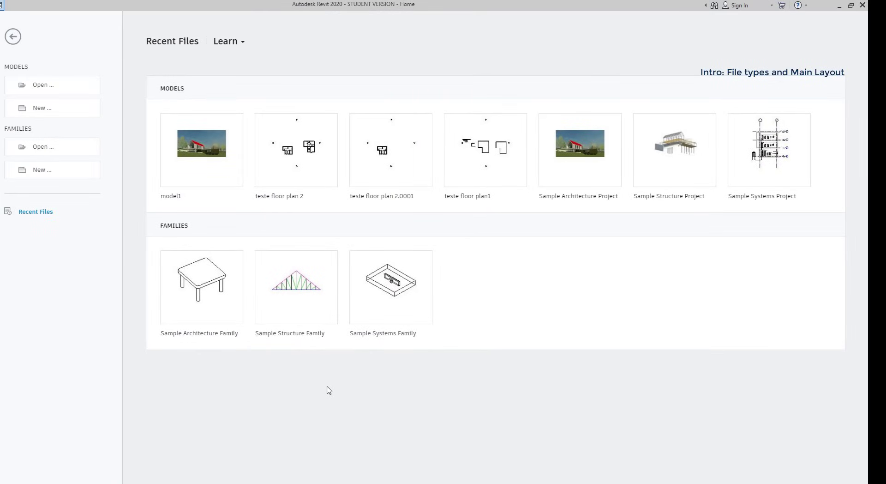
Step: Open the Sample Architecture Family table and view its Ref. Level plan, Back and Right elevations
{"action": "left_click", "coordinate": [222, 287]}
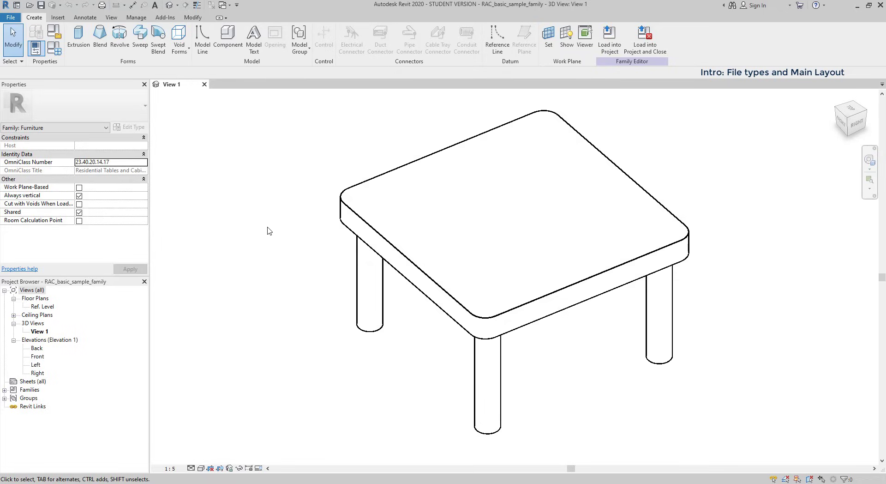
{"action": "double_click", "coordinate": [49, 307]}
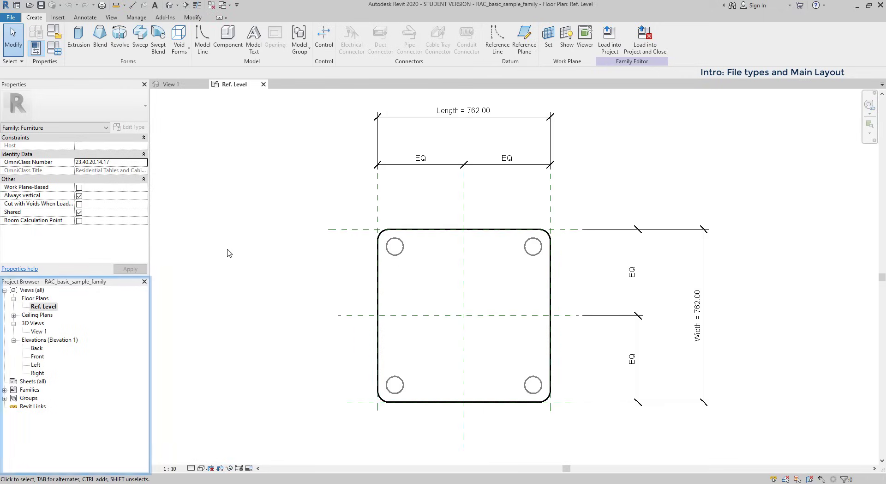
{"action": "double_click", "coordinate": [37, 349]}
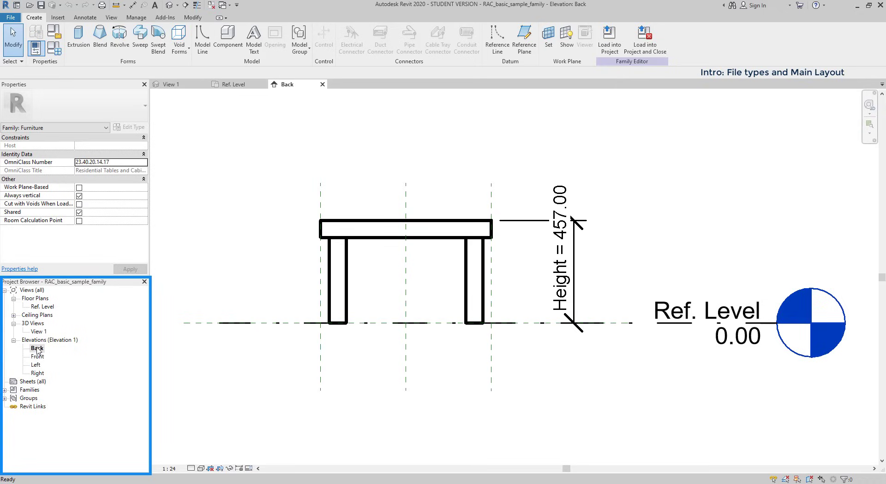
{"action": "double_click", "coordinate": [37, 373]}
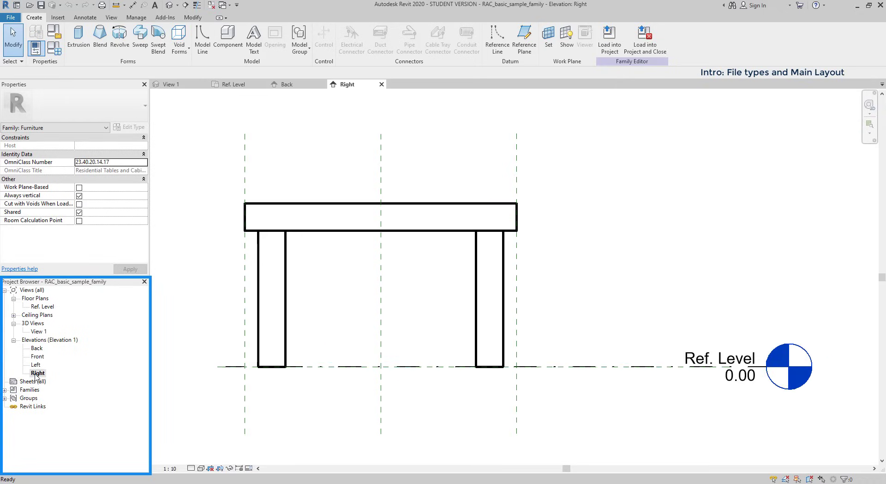
Step: Expand Families > Annotation Symbols to show the Level Head - Upgrade types
{"action": "left_click", "coordinate": [5, 390]}
{"action": "left_click", "coordinate": [14, 398]}
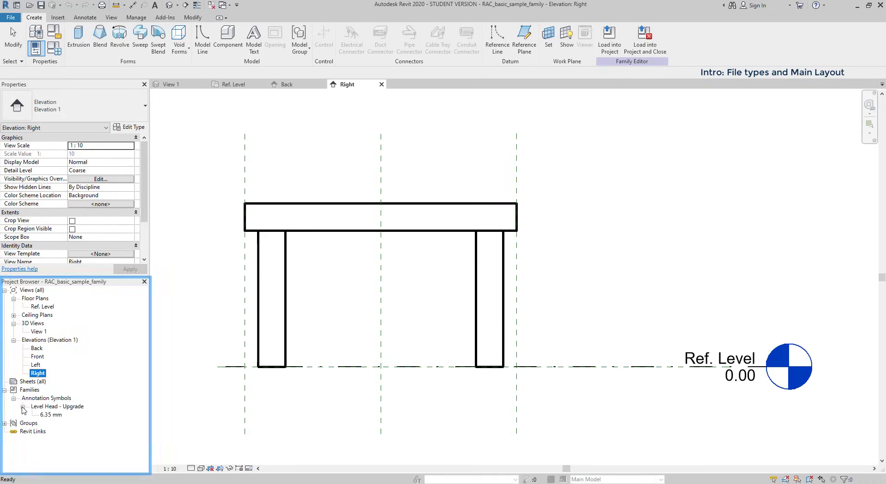
{"action": "left_click", "coordinate": [22, 406]}
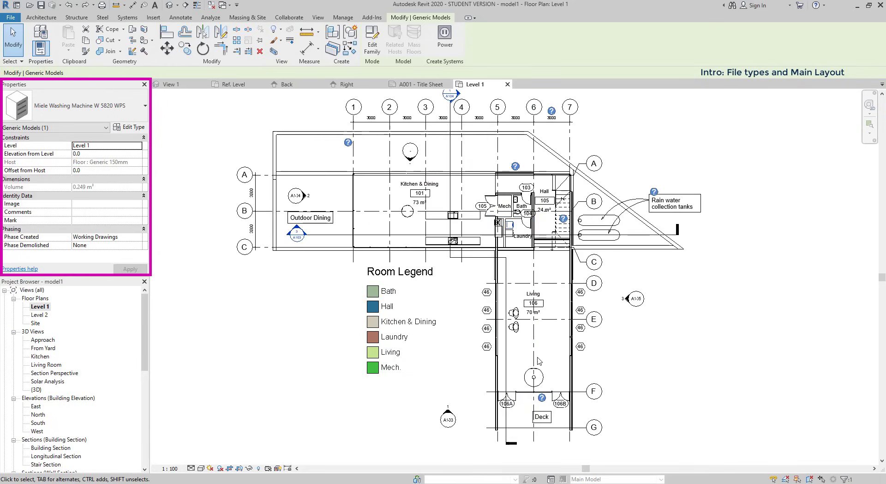
Step: Select the Living room sofa, the kitchen island and the curtain wall, then clear the selection
{"action": "scroll", "coordinate": [545, 339], "scroll_direction": "up", "scroll_amount": 3}
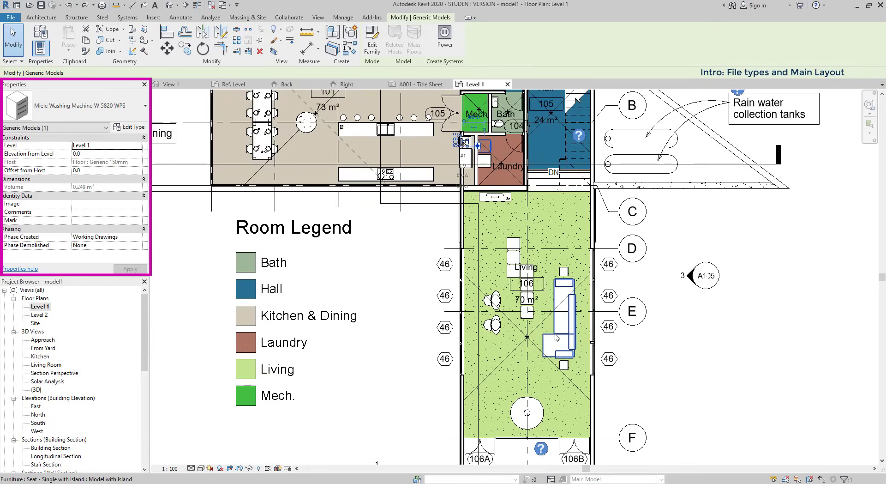
{"action": "left_click", "coordinate": [556, 337]}
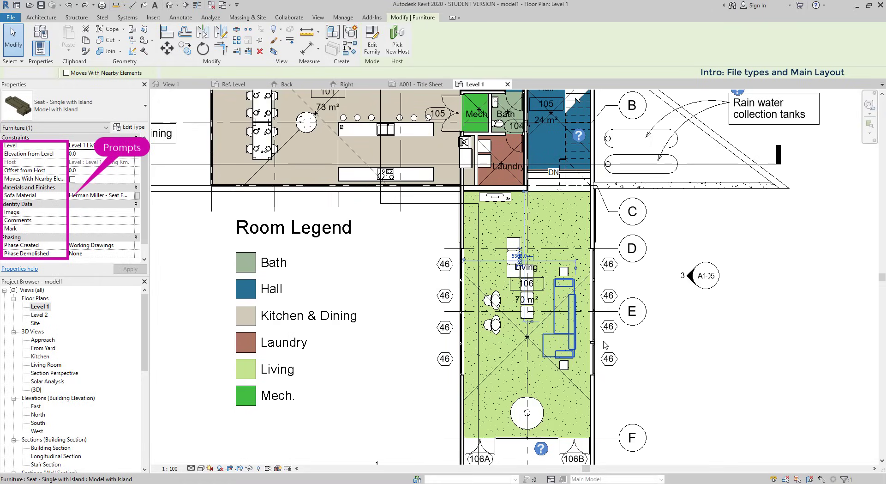
{"action": "scroll", "coordinate": [462, 216], "scroll_direction": "down", "scroll_amount": 2}
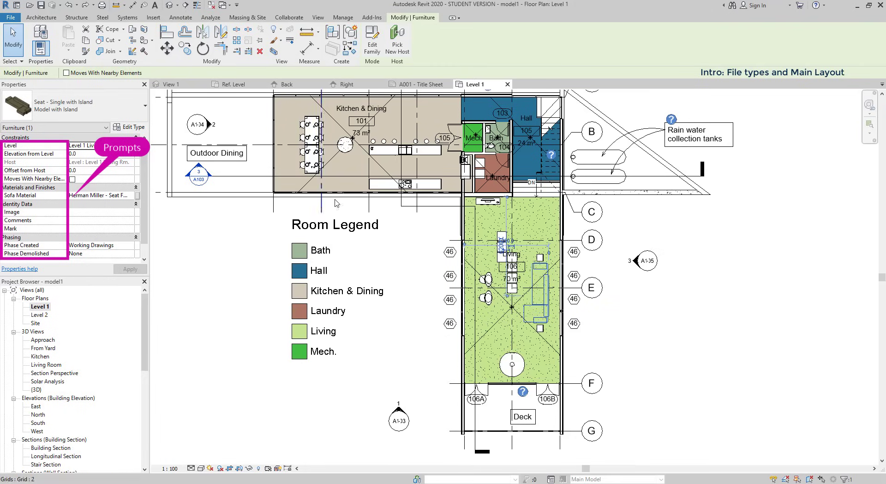
{"action": "left_click", "coordinate": [375, 185]}
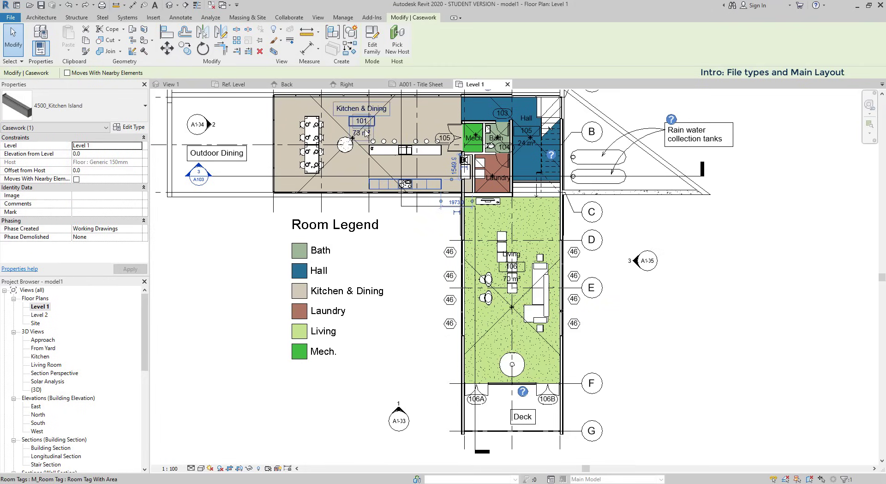
{"action": "left_click", "coordinate": [368, 189]}
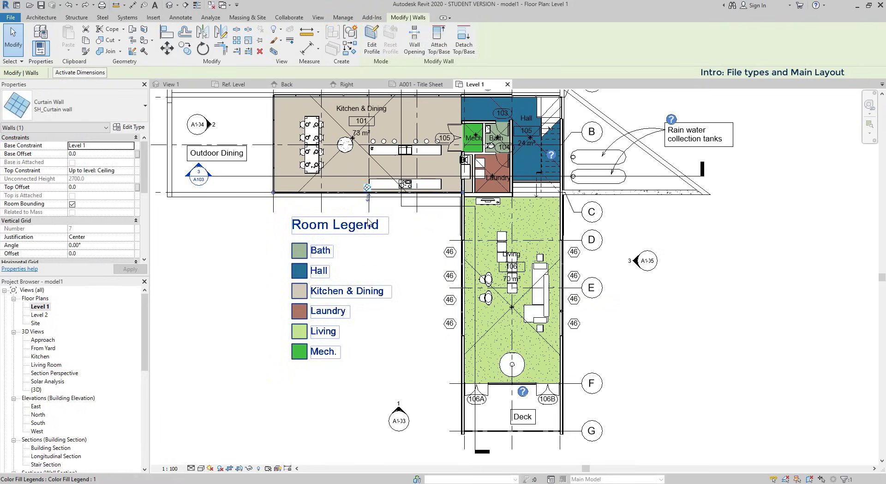
{"action": "left_click", "coordinate": [397, 234]}
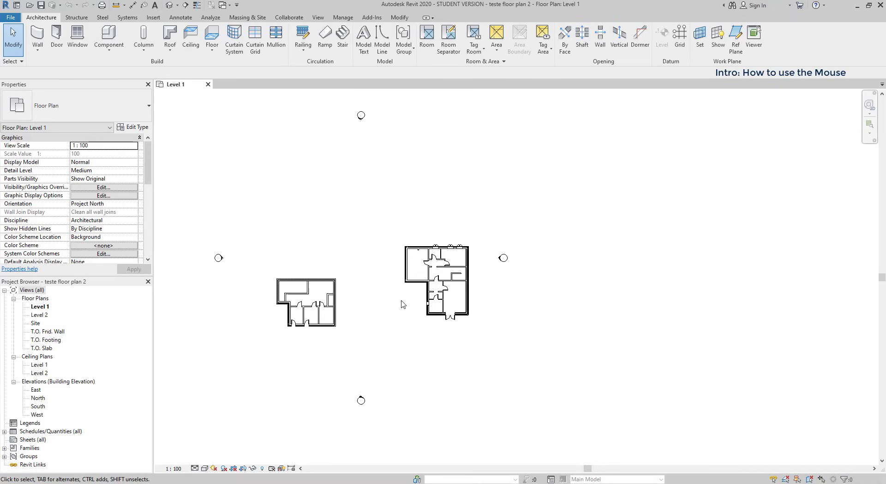
Step: Zoom in and out and pan onto the larger house to inspect its rooms, doors and walls
{"action": "scroll", "coordinate": [415, 306], "scroll_direction": "up", "scroll_amount": 1}
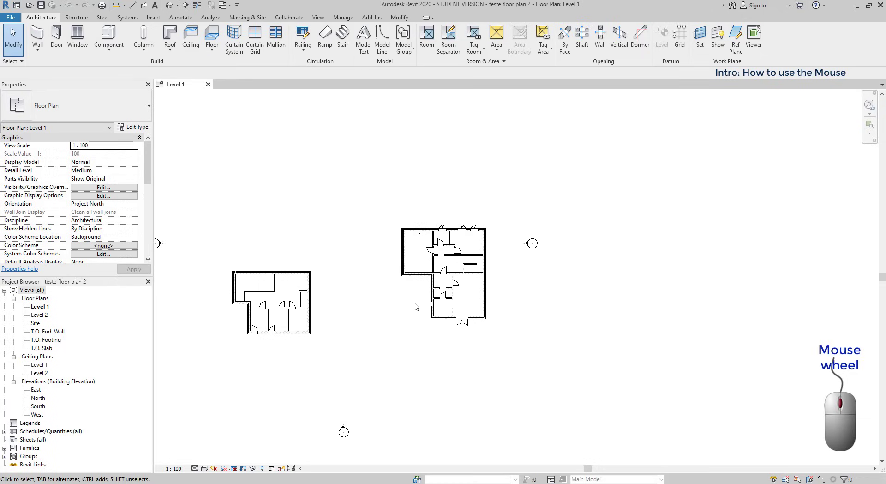
{"action": "scroll", "coordinate": [420, 305], "scroll_direction": "up", "scroll_amount": 5}
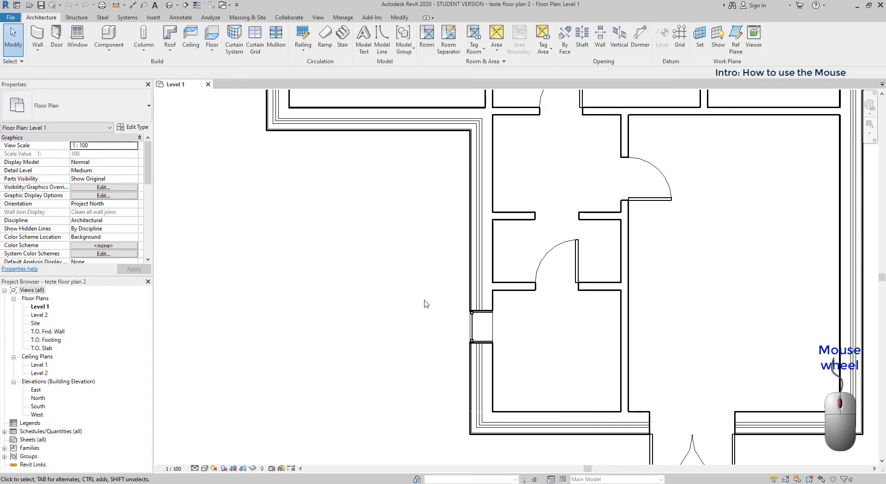
{"action": "scroll", "coordinate": [425, 304], "scroll_direction": "down", "scroll_amount": 5}
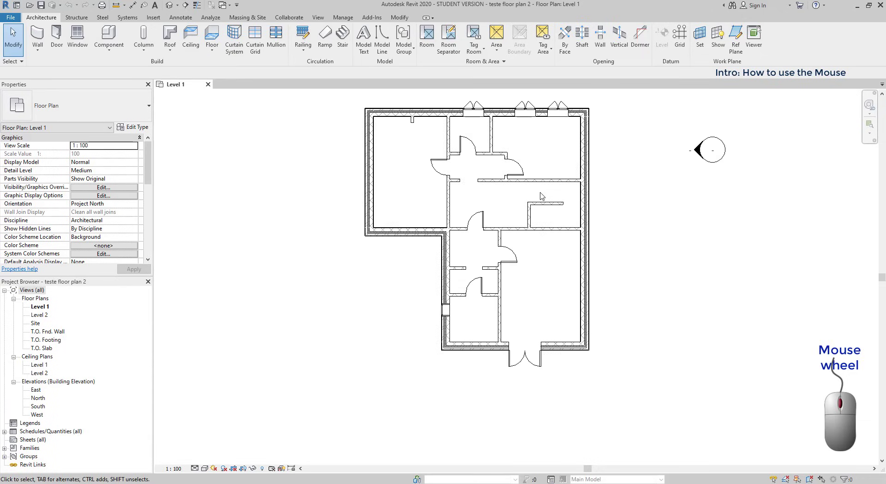
{"action": "scroll", "coordinate": [542, 195], "scroll_direction": "down", "scroll_amount": 3}
{"action": "scroll", "coordinate": [612, 285], "scroll_direction": "up", "scroll_amount": 5}
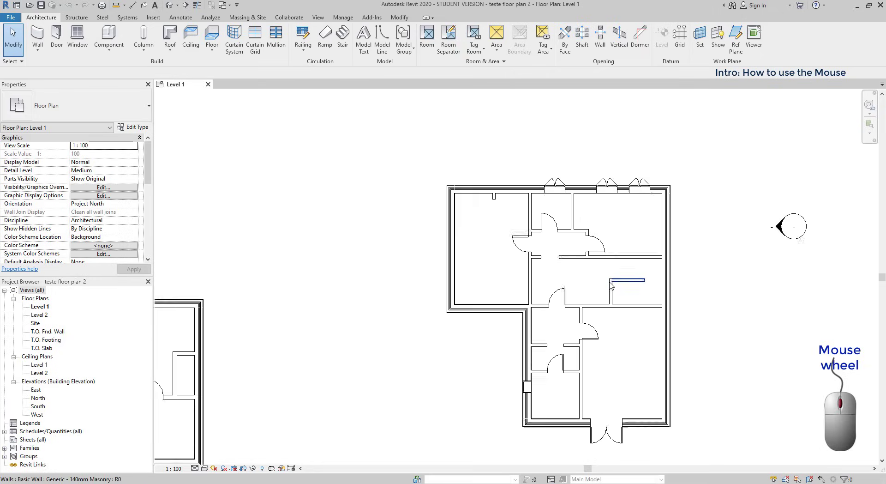
{"action": "scroll", "coordinate": [611, 285], "scroll_direction": "up", "scroll_amount": 2}
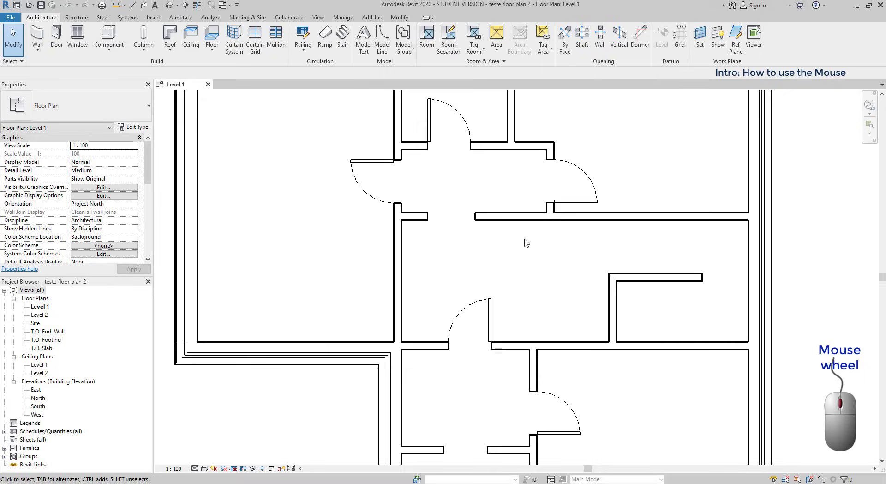
{"action": "middle_click_drag", "start_coordinate": [524, 242], "coordinate": [615, 341]}
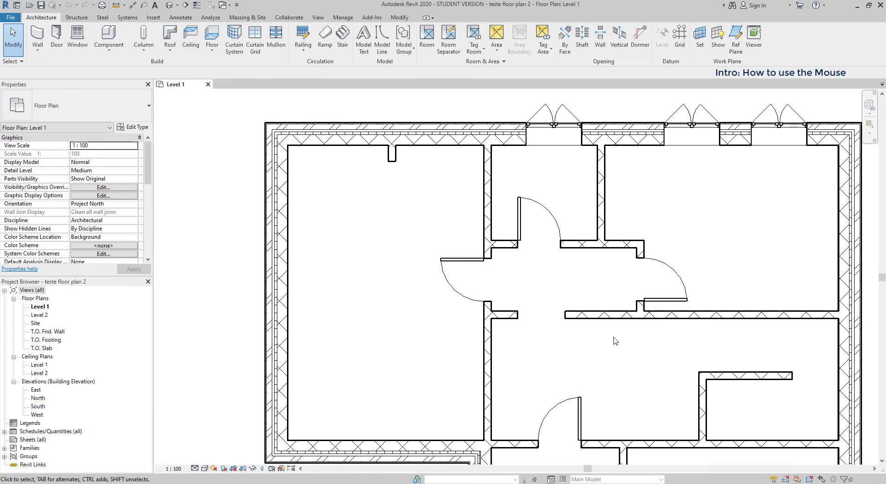
{"action": "left_click", "coordinate": [491, 344]}
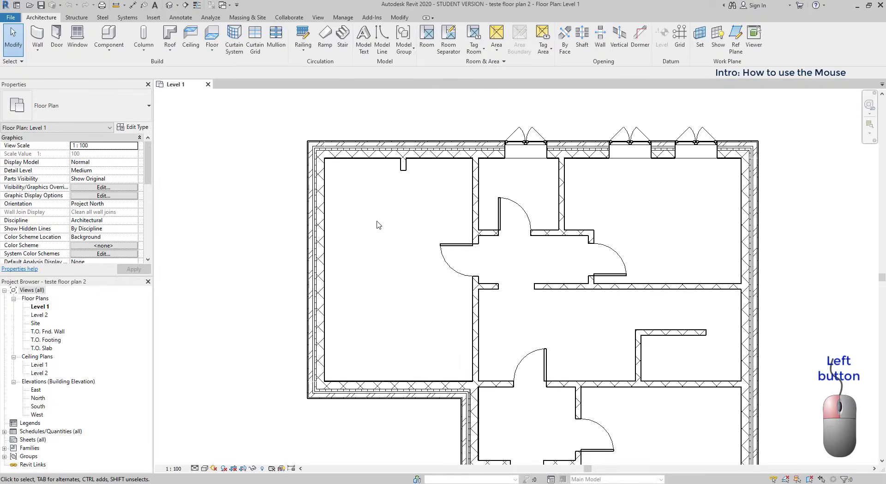
{"action": "left_click", "coordinate": [320, 213]}
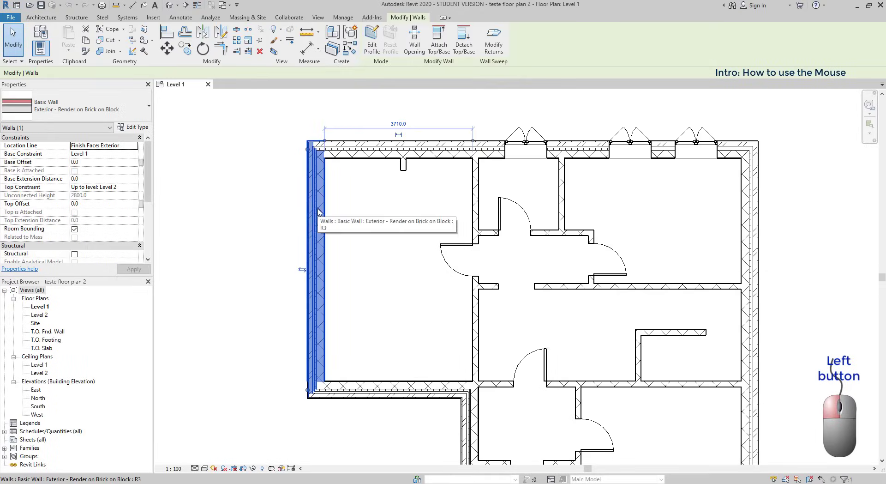
{"action": "left_click", "coordinate": [475, 193], "text": "ctrl"}
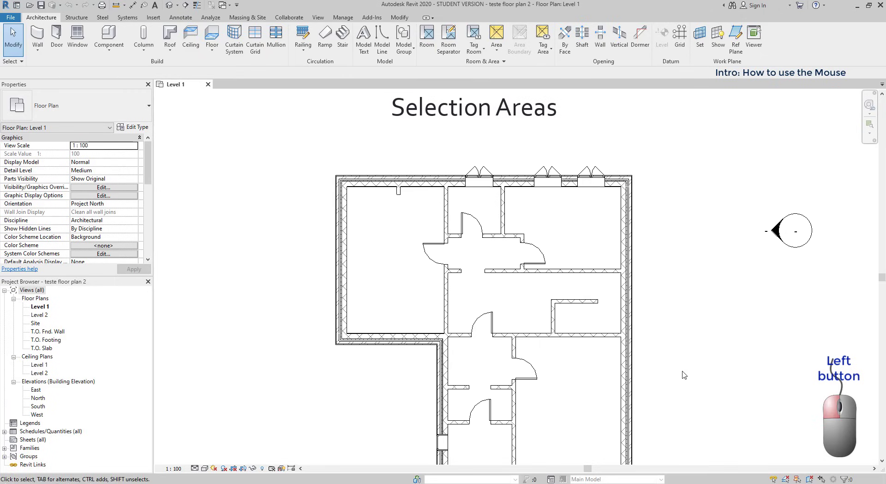
Step: Select the house's walls and doors with a crossing box, then only fully enclosed ones with a window box
{"action": "left_click_drag", "start_coordinate": [686, 386], "coordinate": [325, 146]}
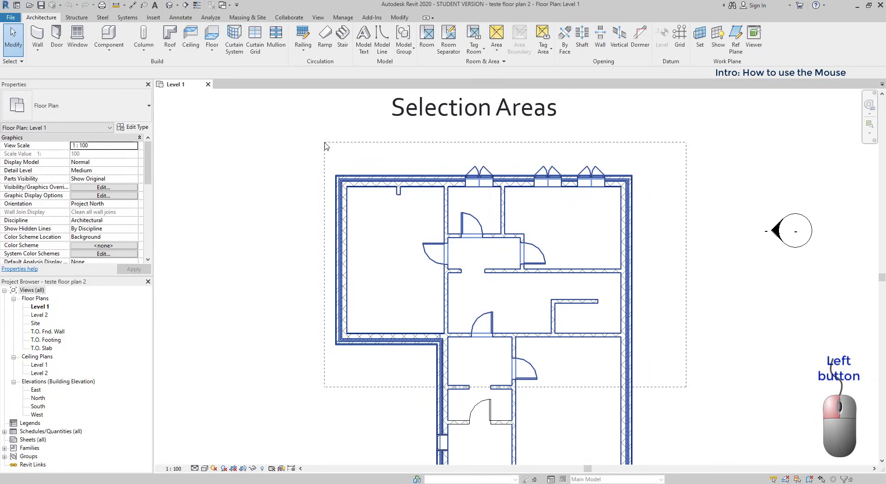
{"action": "left_click_drag", "start_coordinate": [325, 145], "coordinate": [324, 144]}
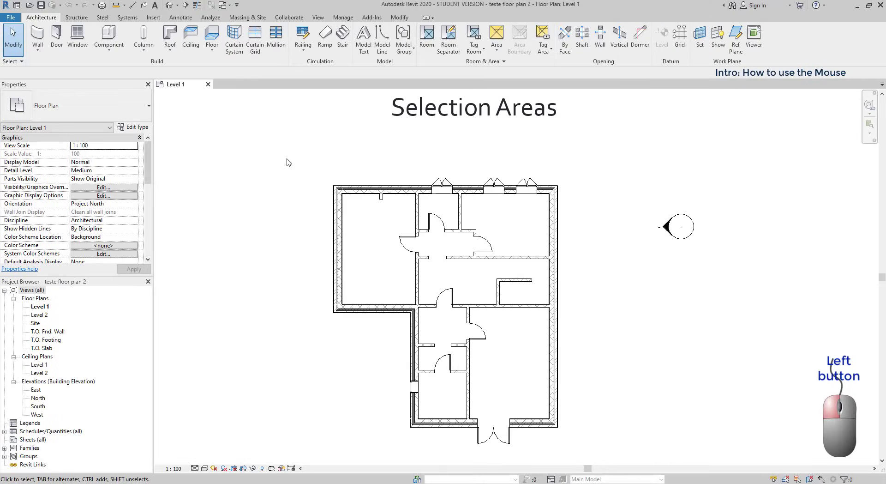
{"action": "left_click_drag", "start_coordinate": [286, 158], "coordinate": [463, 335]}
{"action": "left_click_drag", "start_coordinate": [464, 338], "coordinate": [464, 339]}
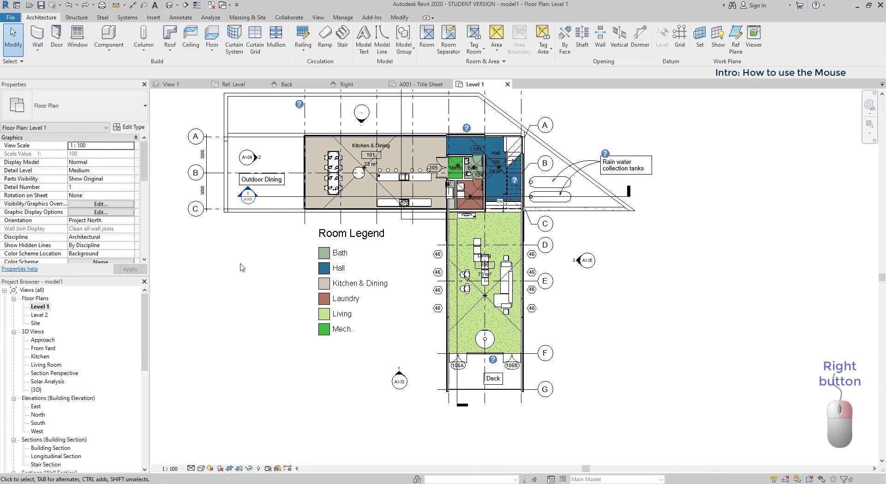
Step: Show the System Browser from the plan's right-click Browsers menu
{"action": "right_click", "coordinate": [240, 266]}
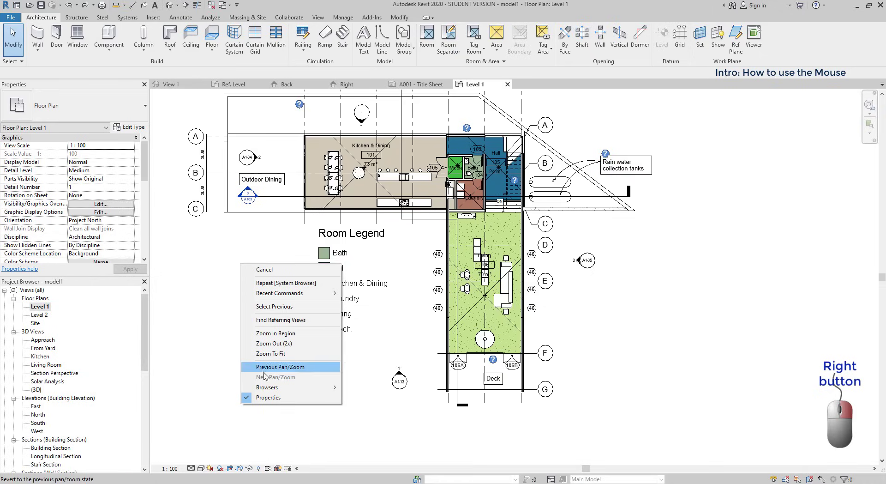
{"action": "mouse_move", "coordinate": [309, 388]}
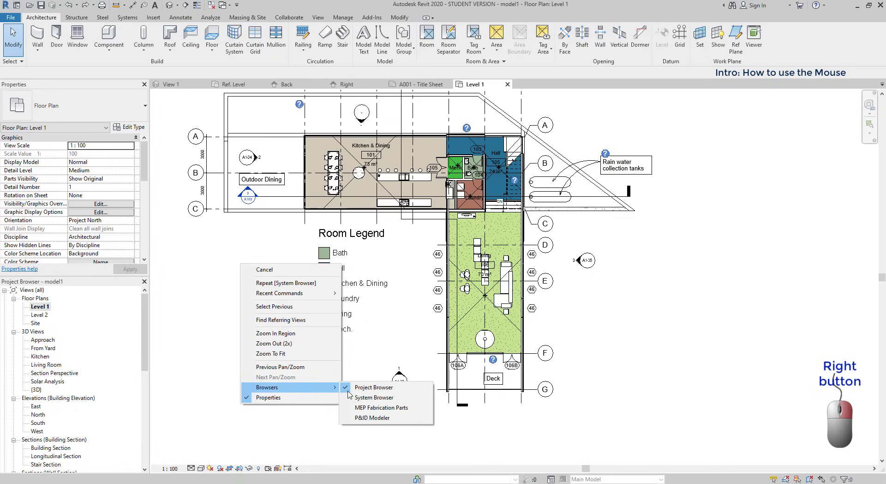
{"action": "left_click", "coordinate": [400, 398]}
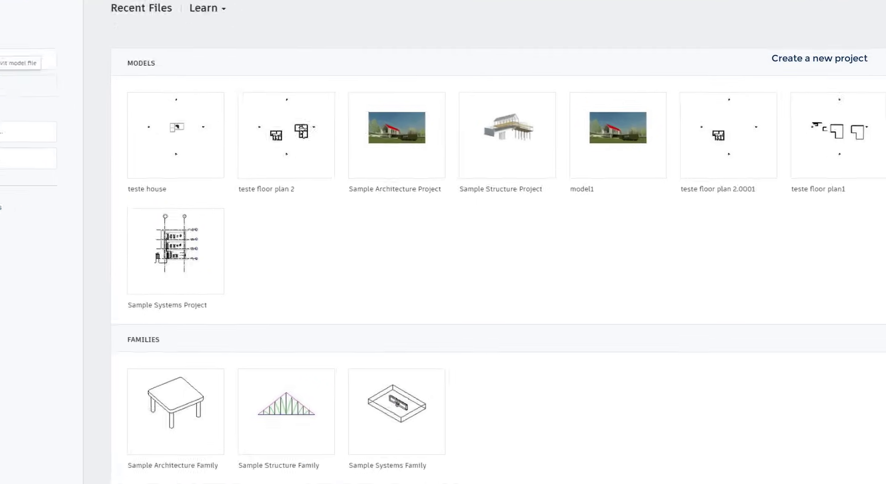
Step: Create Project1 from the Structural Template, then expand and collapse Families in the Project Browser
{"action": "left_click", "coordinate": [13, 49]}
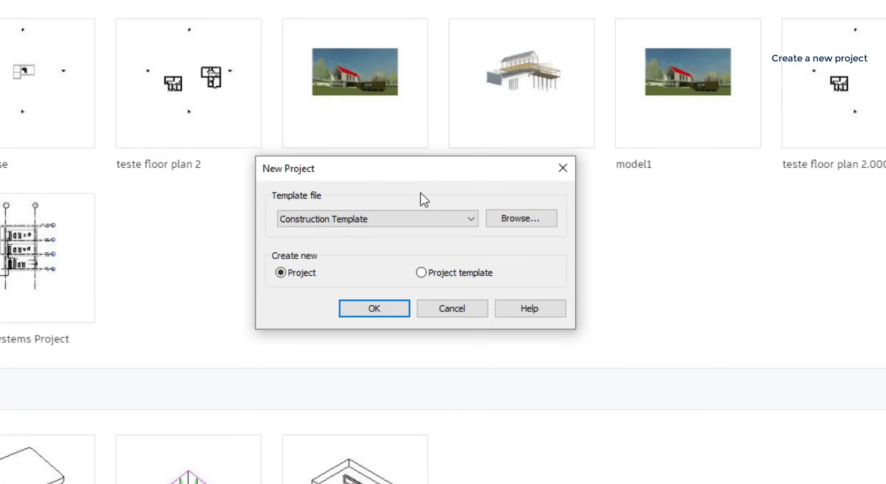
{"action": "left_click", "coordinate": [424, 225]}
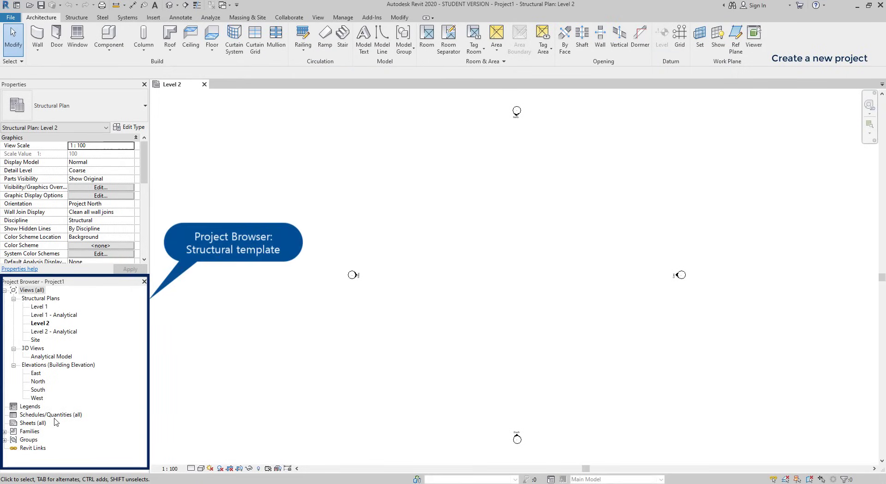
{"action": "left_click", "coordinate": [3, 434]}
{"action": "left_click", "coordinate": [4, 434]}
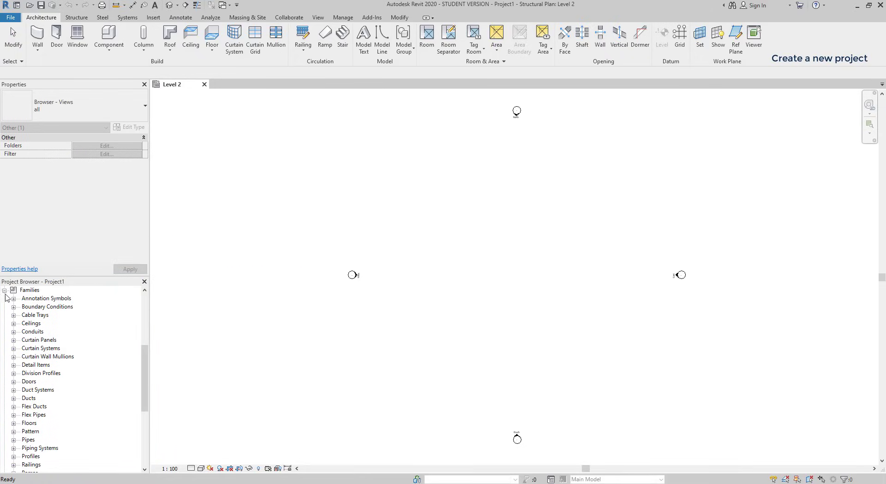
{"action": "left_click", "coordinate": [4, 289]}
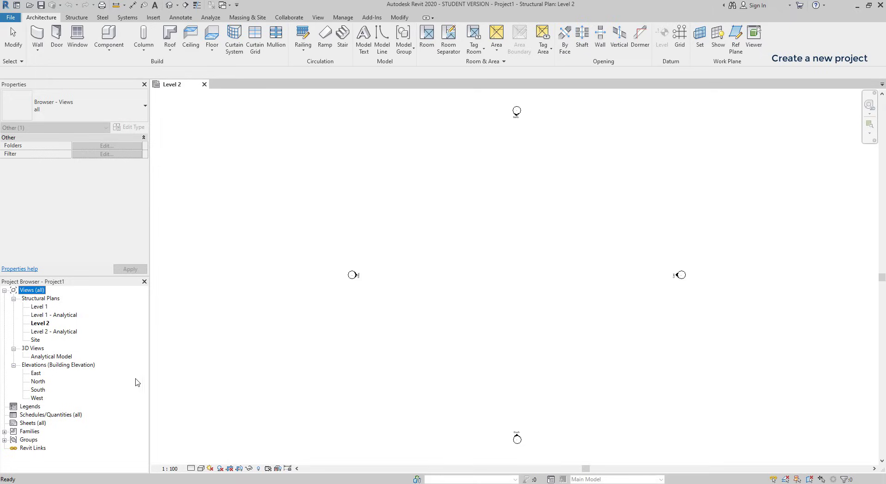
Step: Create Project2 through File > New > Project using the Architectural Template
{"action": "left_click", "coordinate": [11, 18]}
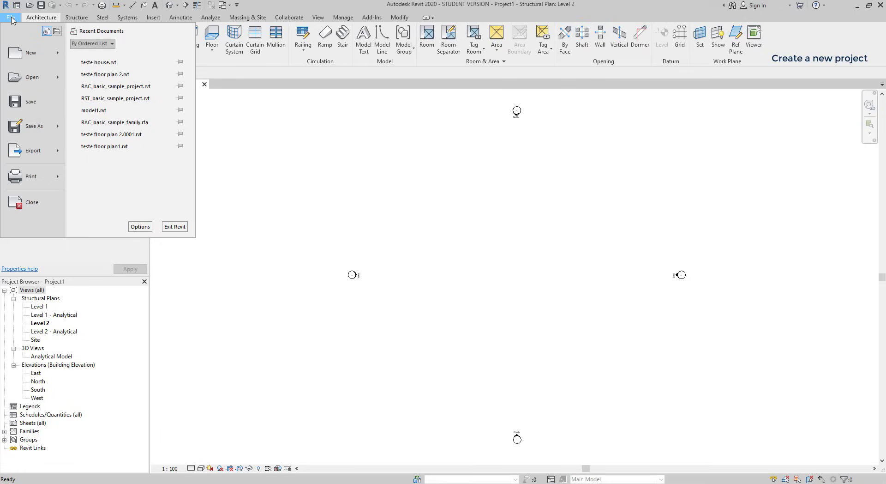
{"action": "mouse_move", "coordinate": [26, 60]}
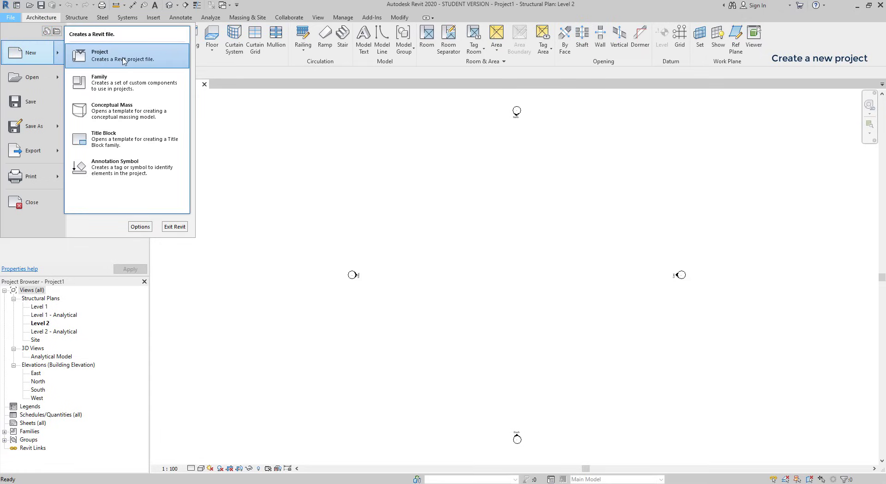
{"action": "left_click", "coordinate": [84, 58]}
{"action": "left_click", "coordinate": [410, 226]}
{"action": "left_click", "coordinate": [397, 238]}
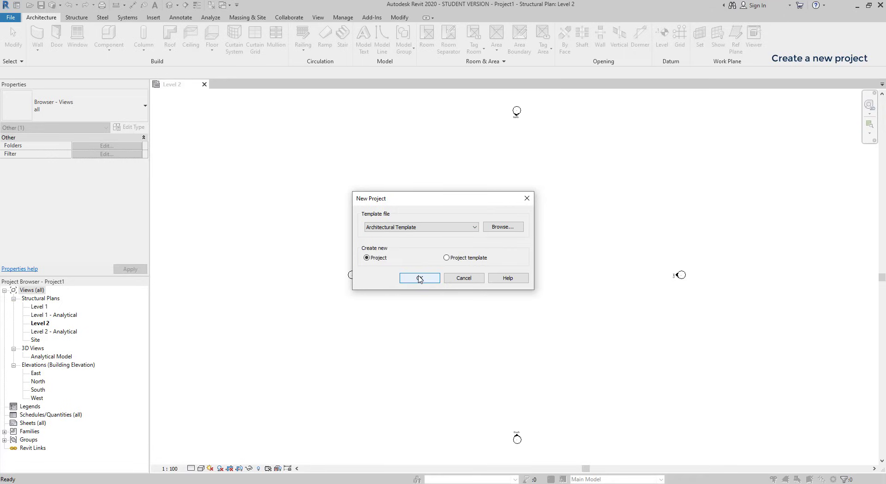
{"action": "left_click", "coordinate": [419, 278]}
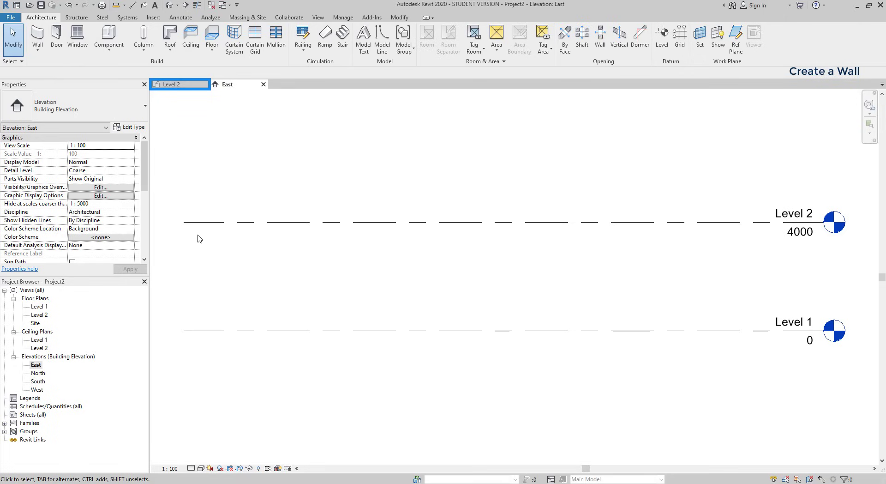
{"action": "double_click", "coordinate": [44, 308]}
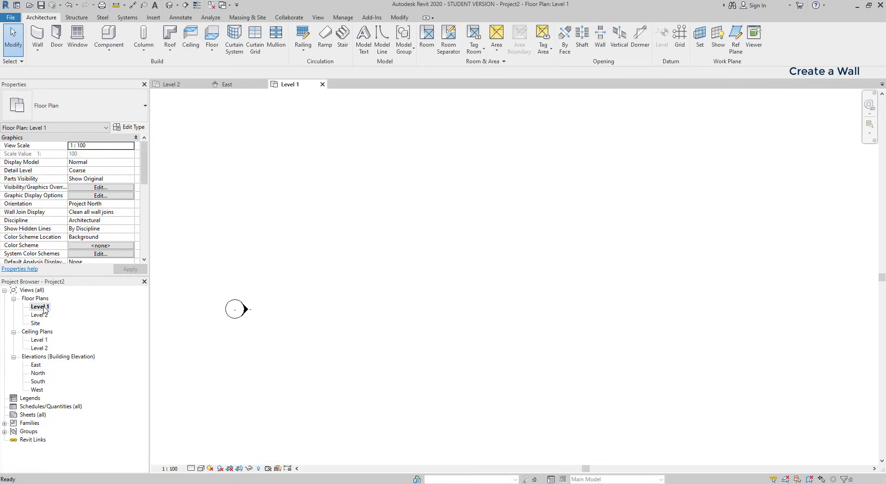
{"action": "key", "text": "ctrl+F4"}
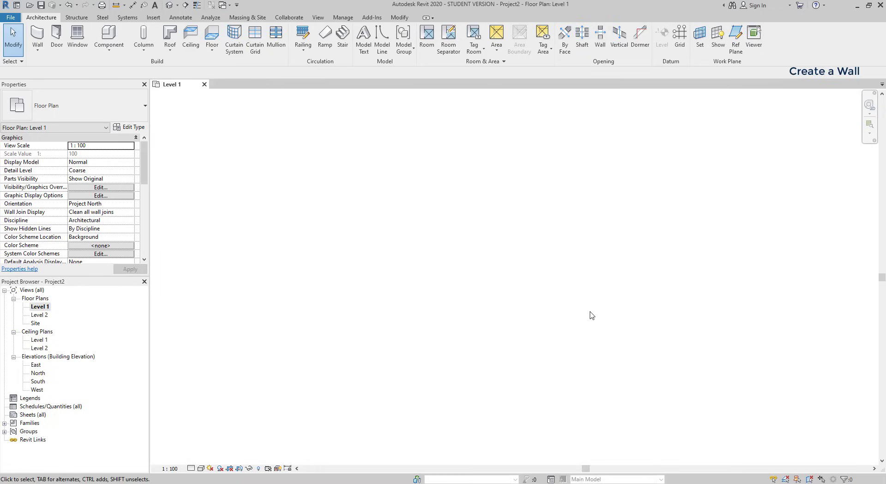
Step: Draw a 2000 mm horizontal Generic - 200mm wall on Level 1
{"action": "left_click", "coordinate": [38, 41]}
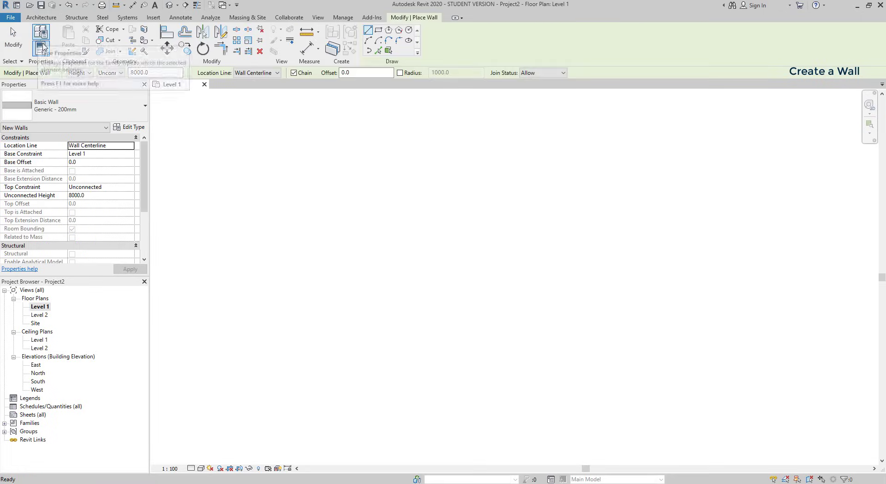
{"action": "left_click", "coordinate": [338, 289]}
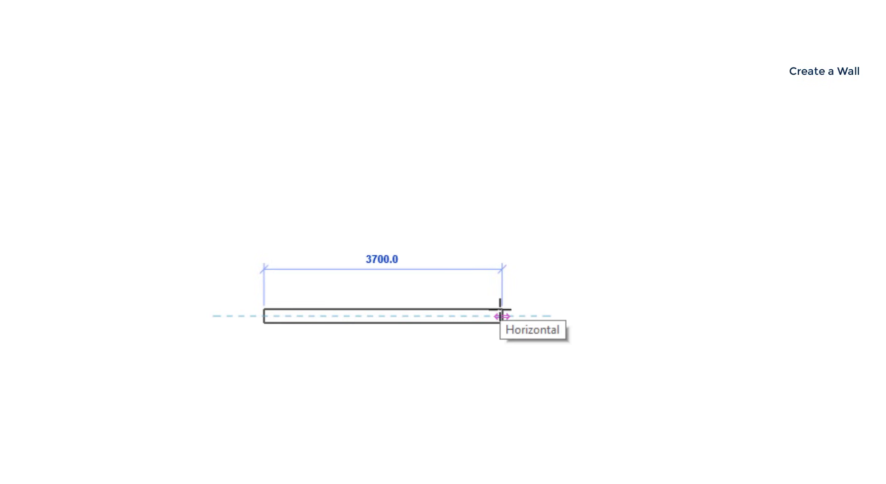
{"action": "type", "text": "2"}
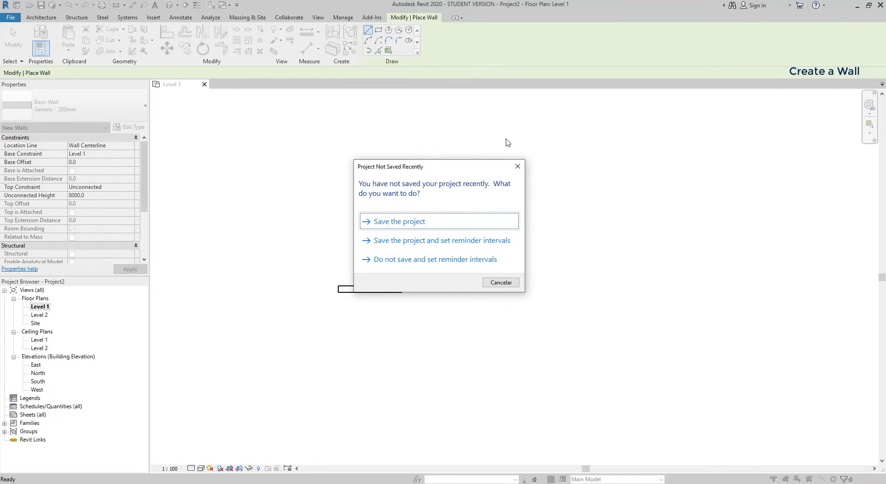
Step: Save Project2 from the Project Not Saved Recently reminder
{"action": "left_click", "coordinate": [456, 222]}
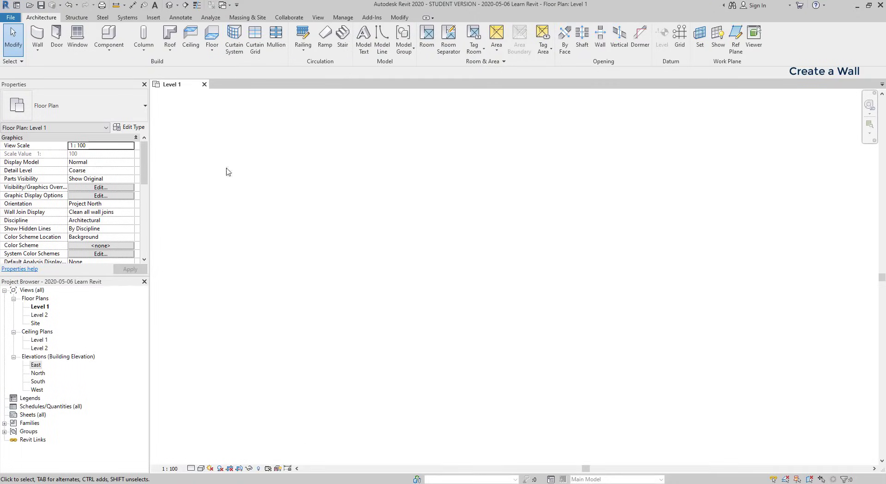
Step: Draw a connected, stepped chain of 200mm walls on Level 1, including an 8500 top wall
{"action": "left_click", "coordinate": [38, 33]}
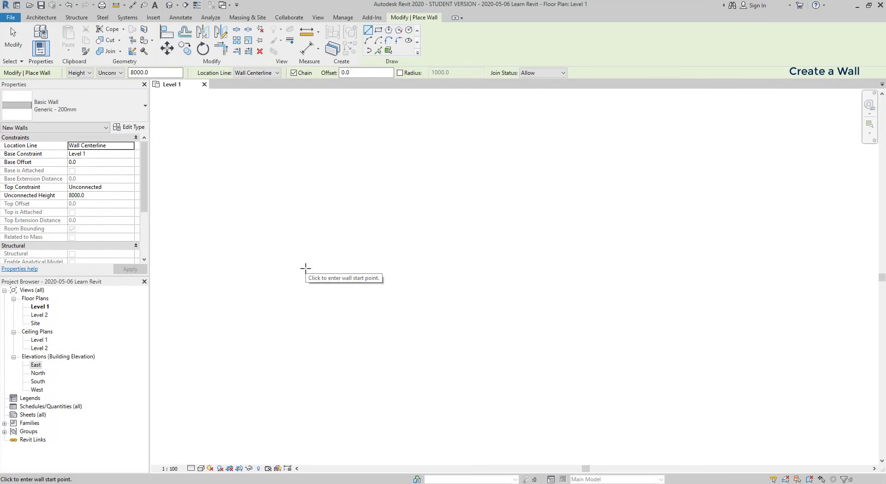
{"action": "left_click", "coordinate": [305, 268]}
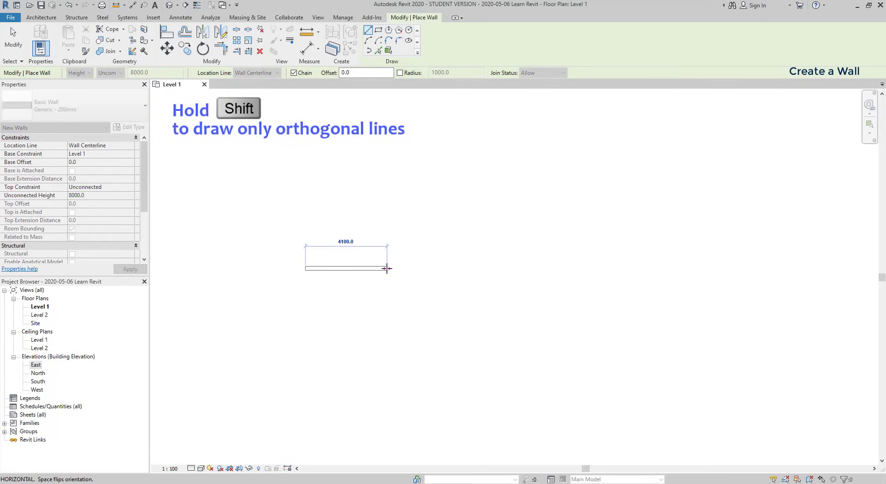
{"action": "left_click", "coordinate": [387, 268]}
{"action": "left_click", "coordinate": [387, 210]}
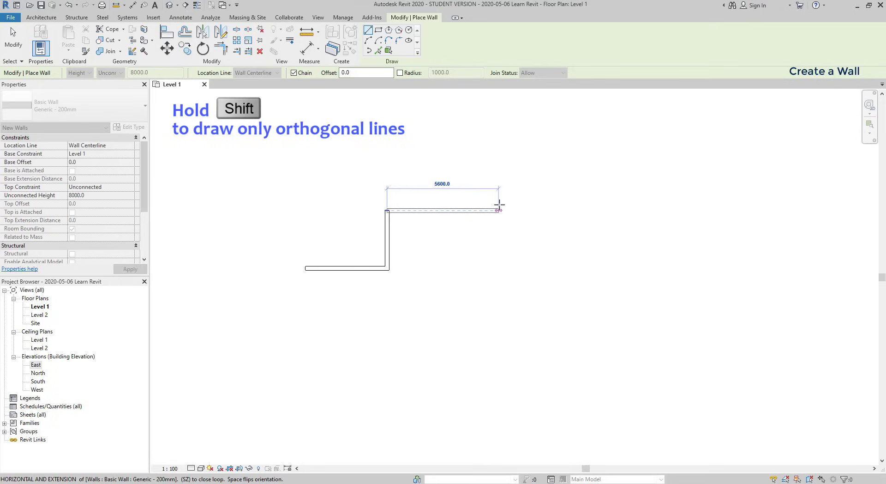
{"action": "left_click", "coordinate": [499, 210]}
{"action": "left_click", "coordinate": [499, 134]}
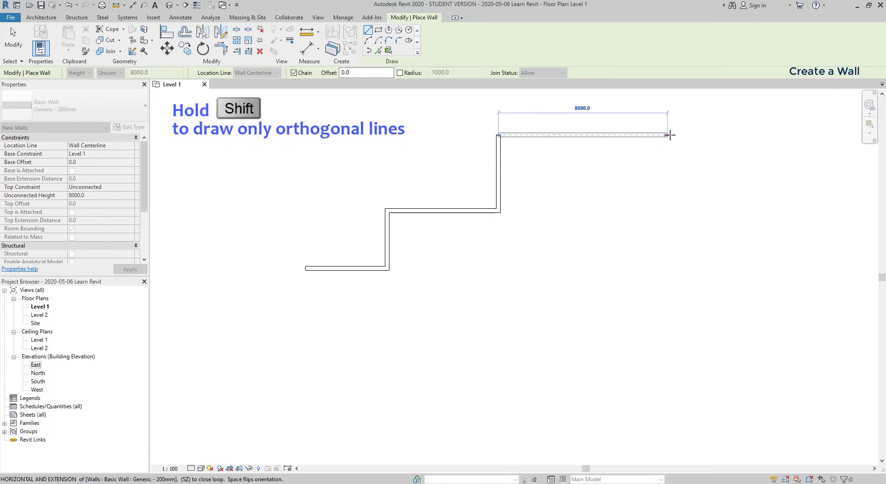
{"action": "left_click", "coordinate": [670, 134]}
{"action": "left_click", "coordinate": [671, 298]}
{"action": "left_click", "coordinate": [554, 298]}
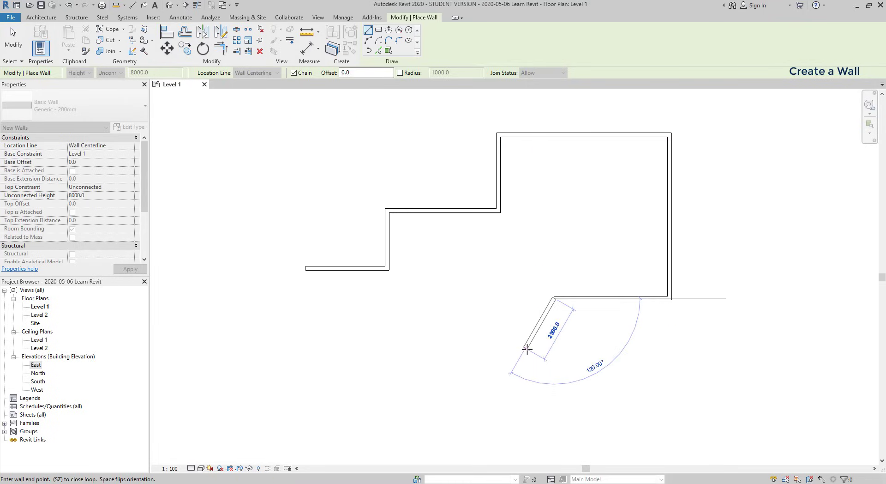
{"action": "key", "text": "Escape"}
{"action": "key", "text": "Escape"}
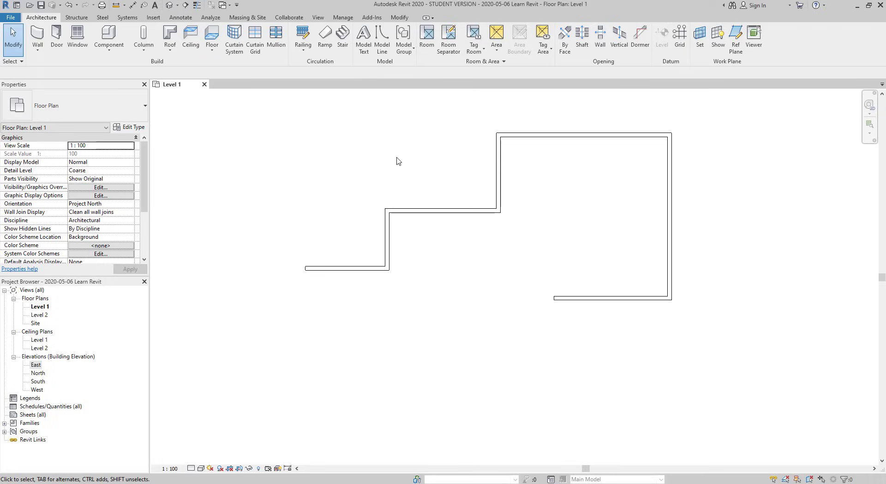
Step: Restart the Wall tool with the WA shortcut
{"action": "key", "text": "w"}
{"action": "key", "text": "a"}
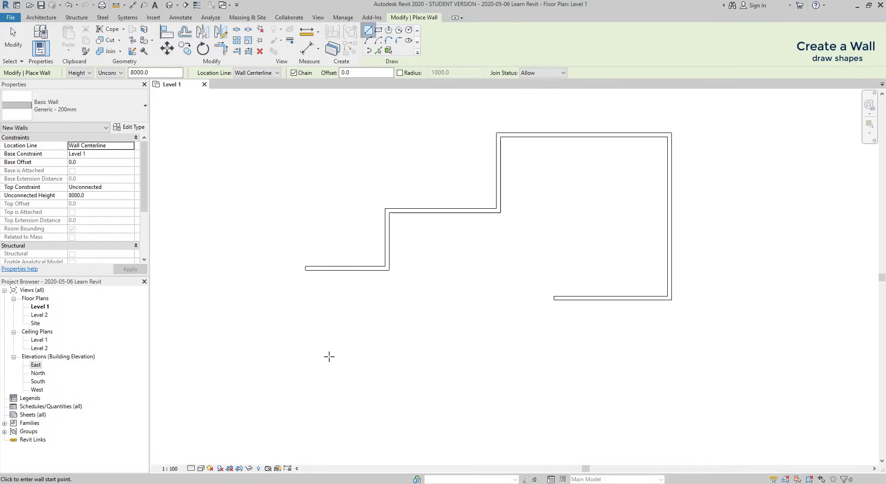
Step: Draw a rectangular room of four walls, about 5 m by 2.5 m, and select its top wall
{"action": "left_click", "coordinate": [329, 356]}
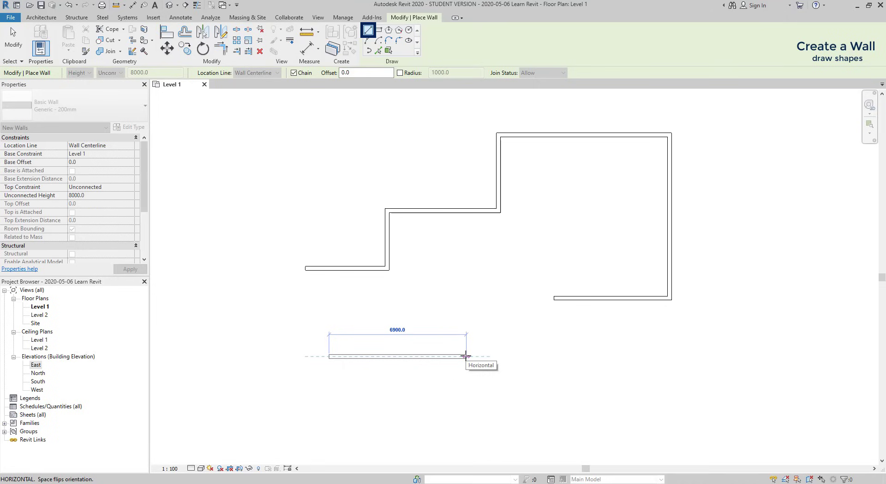
{"action": "key", "text": "Escape"}
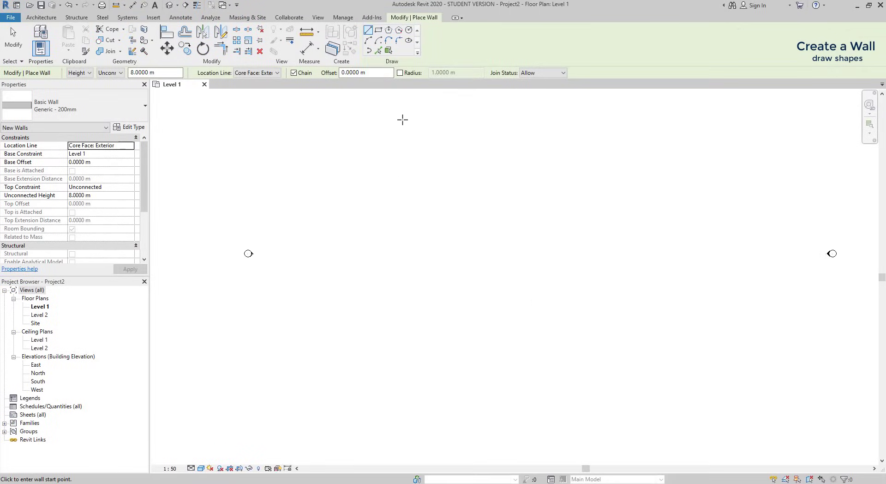
{"action": "left_click", "coordinate": [381, 33]}
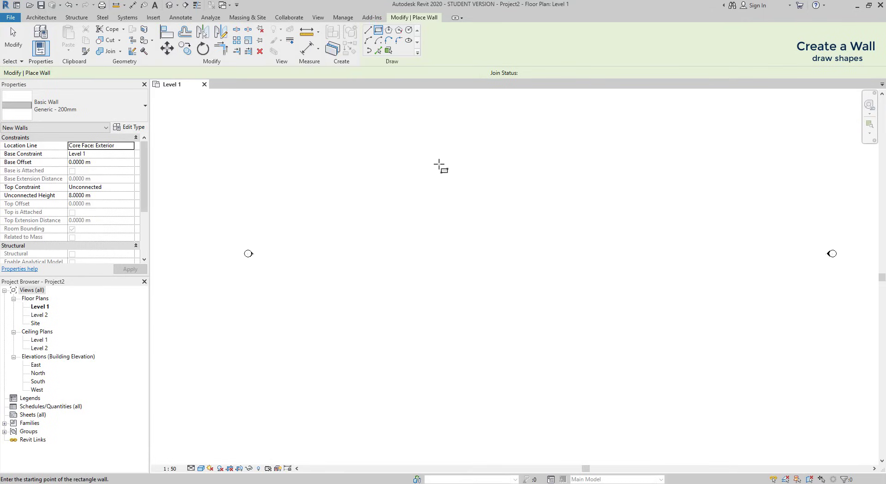
{"action": "left_click", "coordinate": [399, 300]}
{"action": "scroll", "coordinate": [464, 264], "scroll_direction": "up", "scroll_amount": 4}
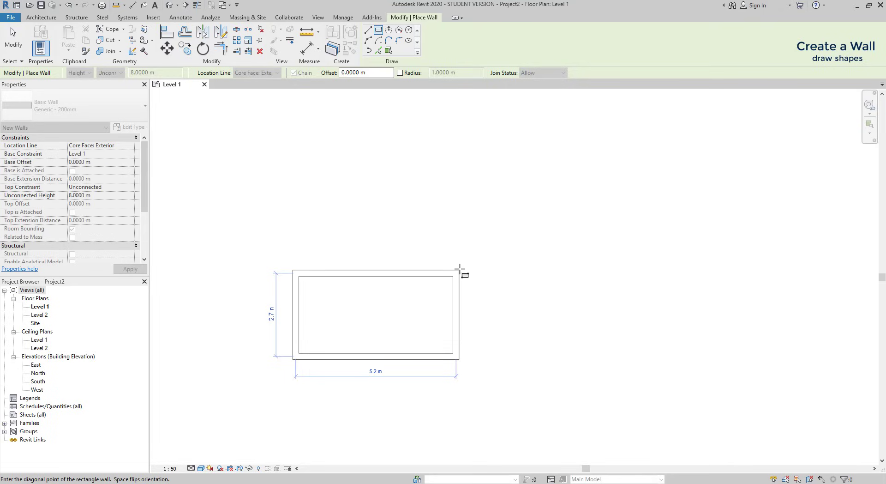
{"action": "left_click", "coordinate": [460, 268]}
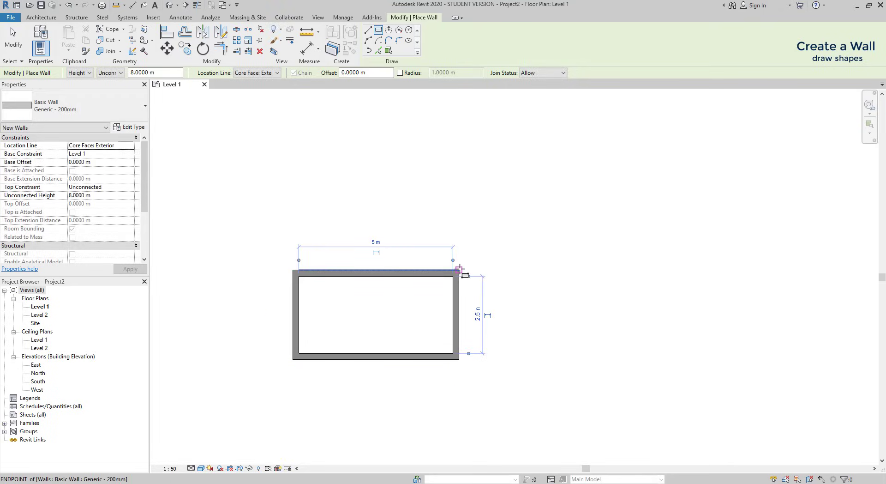
{"action": "key", "text": "Escape"}
{"action": "key", "text": "Escape"}
{"action": "left_click", "coordinate": [429, 276]}
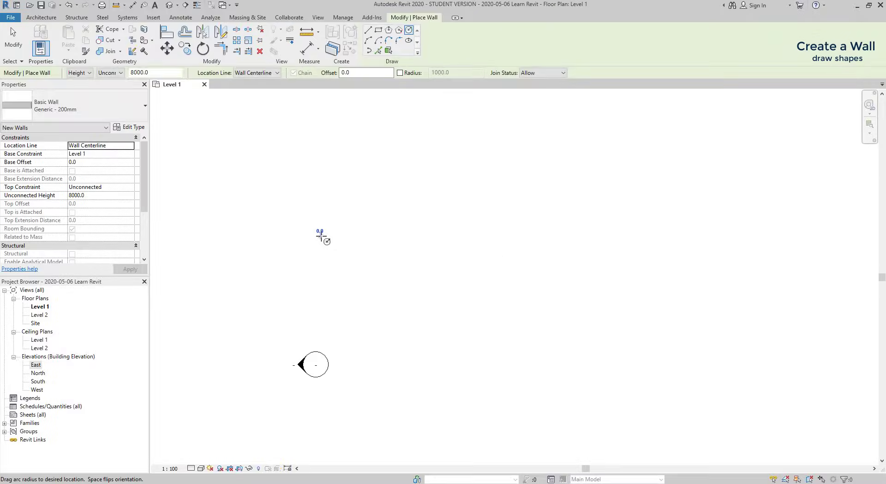
Step: Place a circular wall on Level 1 from a picked centre, entering 3 for the radius
{"action": "left_click", "coordinate": [321, 236]}
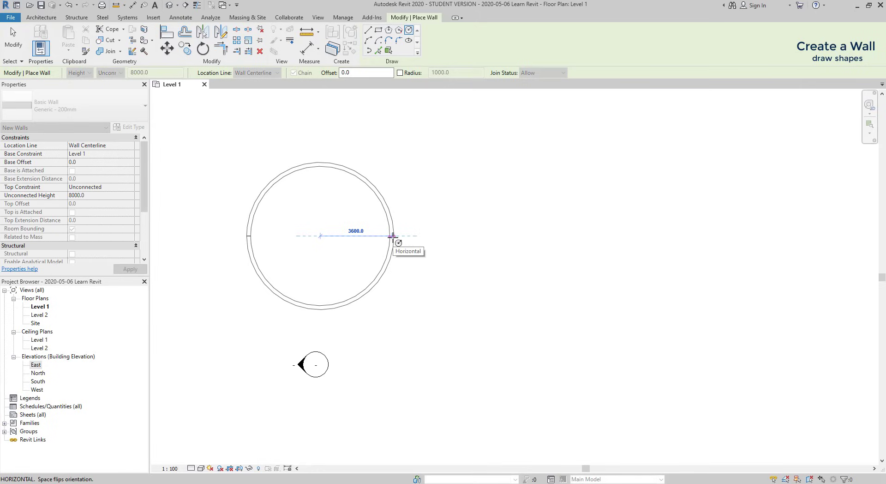
{"action": "type", "text": "3"}
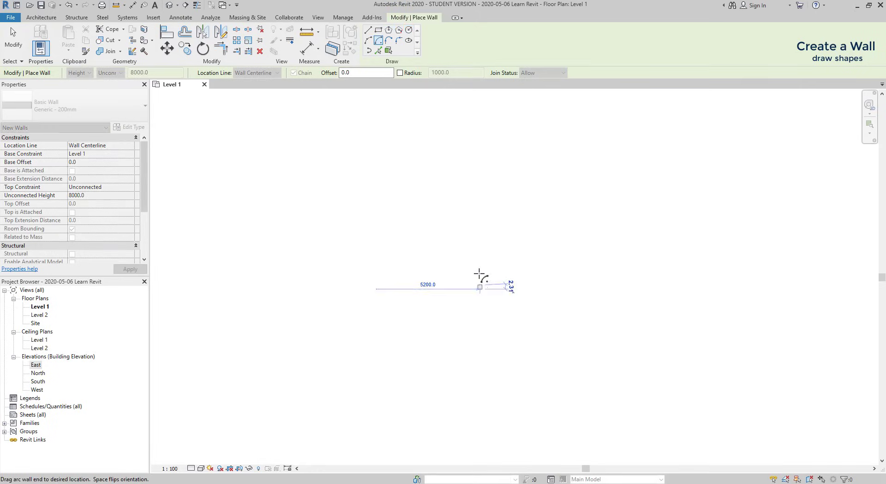
{"action": "left_click", "coordinate": [434, 201]}
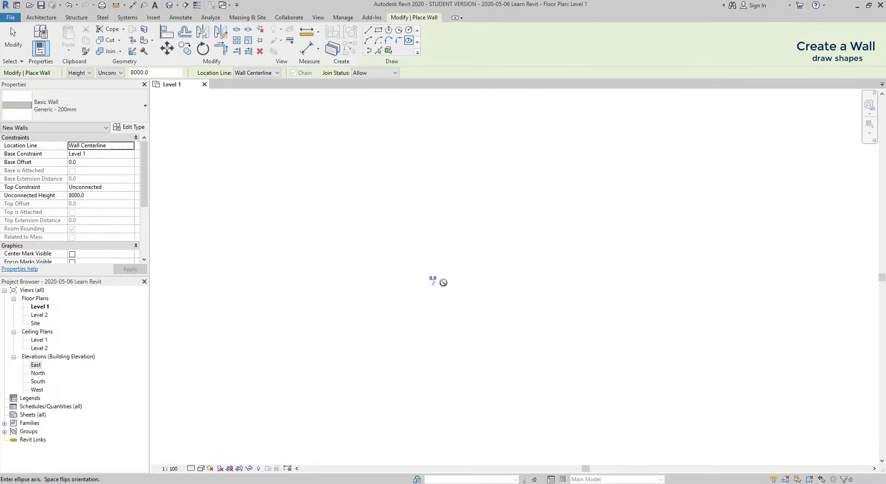
Step: Sketch an ellipse wall, then open Project Units from the Manage tab
{"action": "left_click", "coordinate": [434, 282]}
{"action": "left_click", "coordinate": [510, 283]}
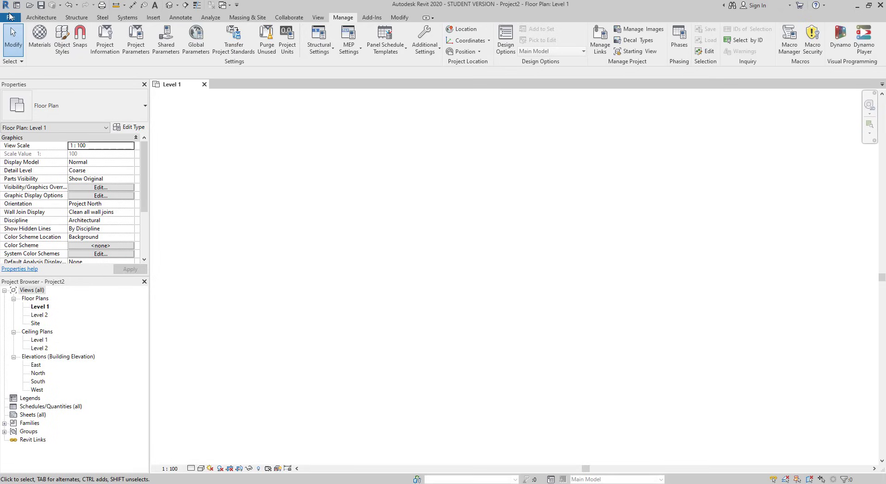
{"action": "left_click", "coordinate": [38, 17]}
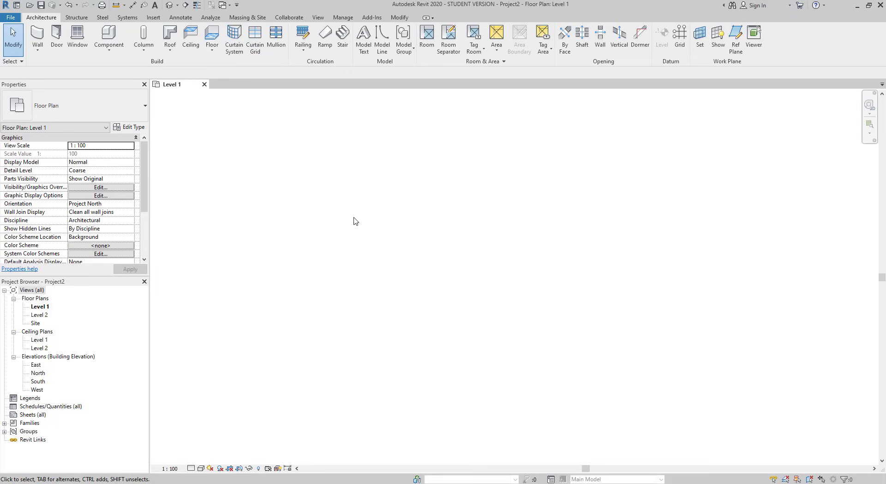
{"action": "left_click", "coordinate": [344, 17]}
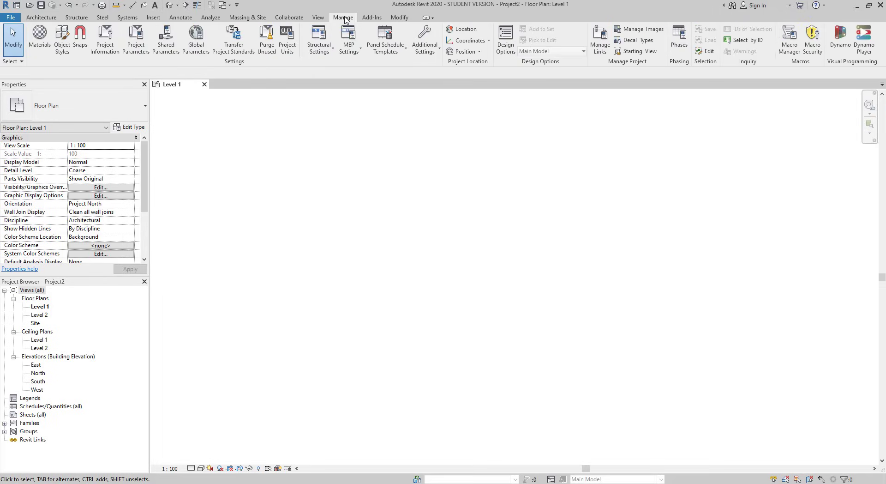
{"action": "left_click", "coordinate": [285, 44]}
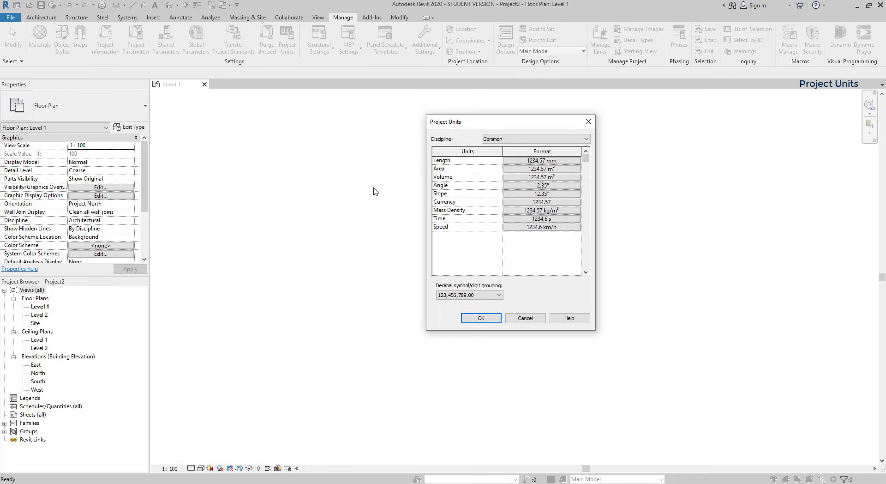
Step: Browse the Common and Structural discipline unit formats in Project Units
{"action": "left_click", "coordinate": [541, 138]}
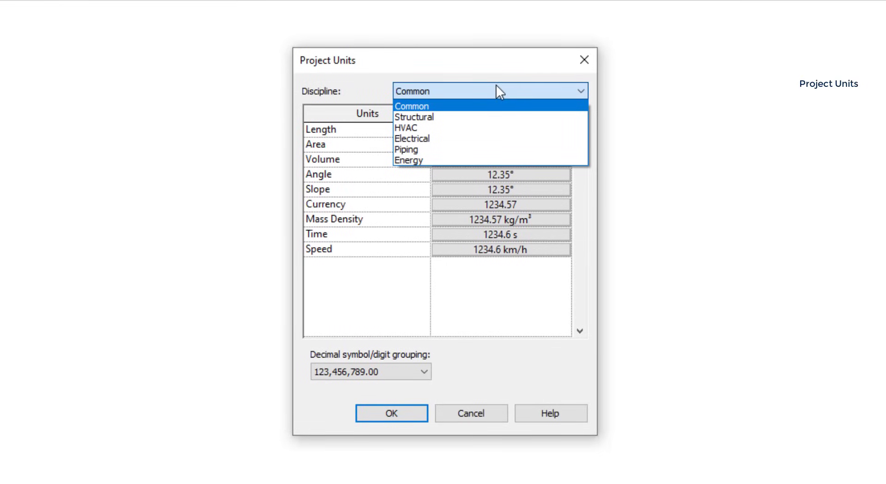
{"action": "left_click", "coordinate": [497, 84]}
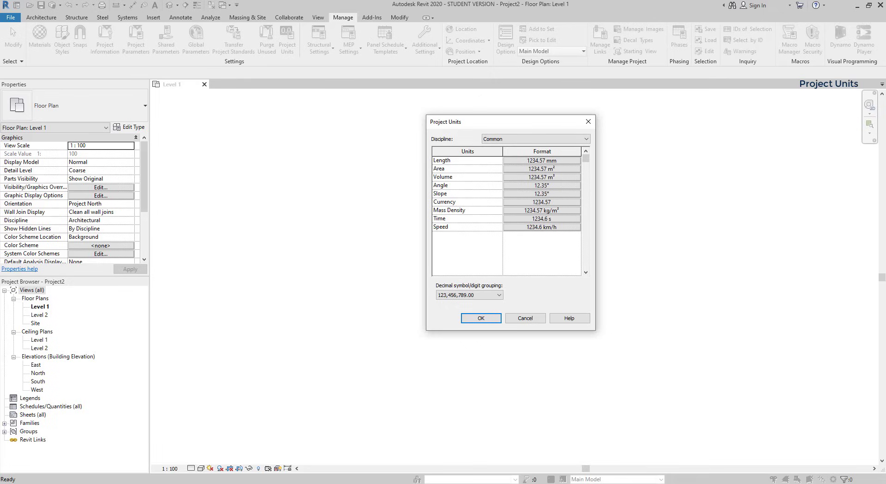
{"action": "left_click", "coordinate": [536, 139]}
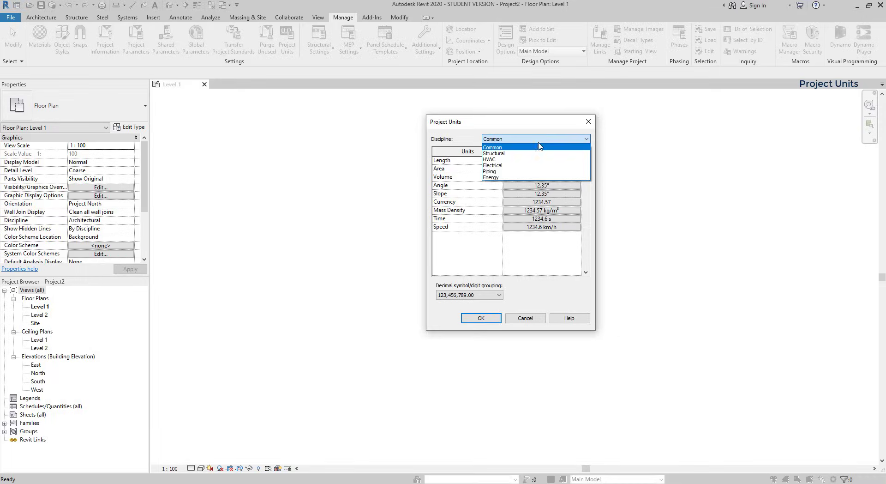
{"action": "left_click", "coordinate": [535, 153]}
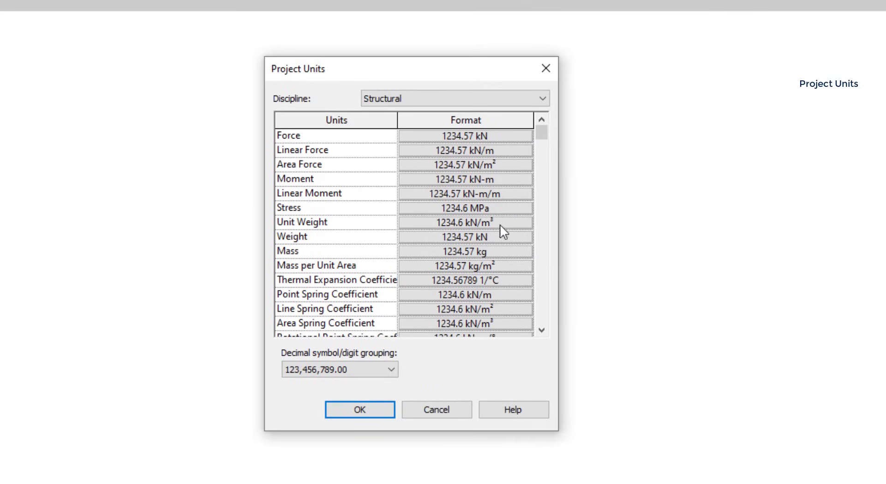
{"action": "left_click_drag", "start_coordinate": [543, 139], "coordinate": [542, 333]}
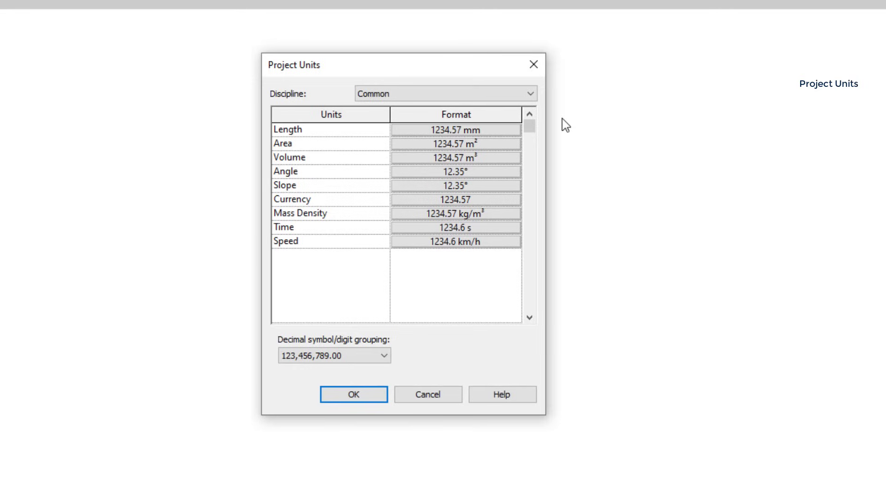
Step: Set Length format to Meters at 2 decimal places, then dimension the wall at 1.08 m
{"action": "left_click", "coordinate": [496, 131]}
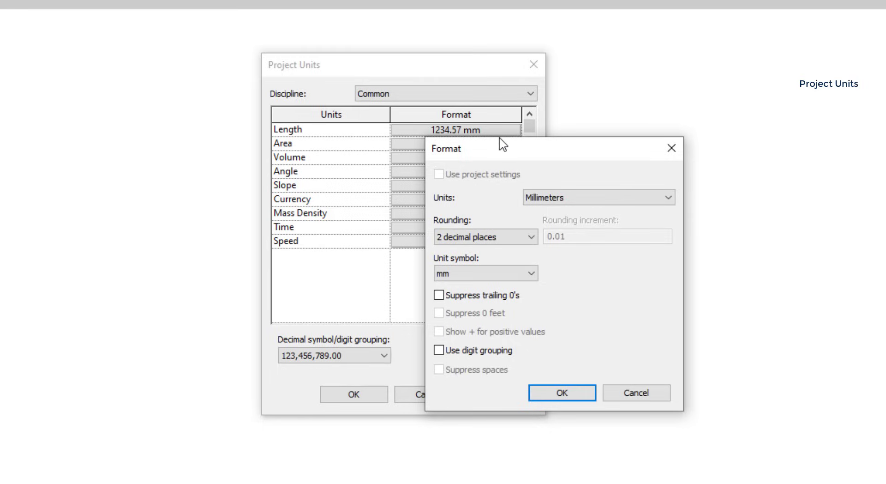
{"action": "left_click", "coordinate": [559, 199]}
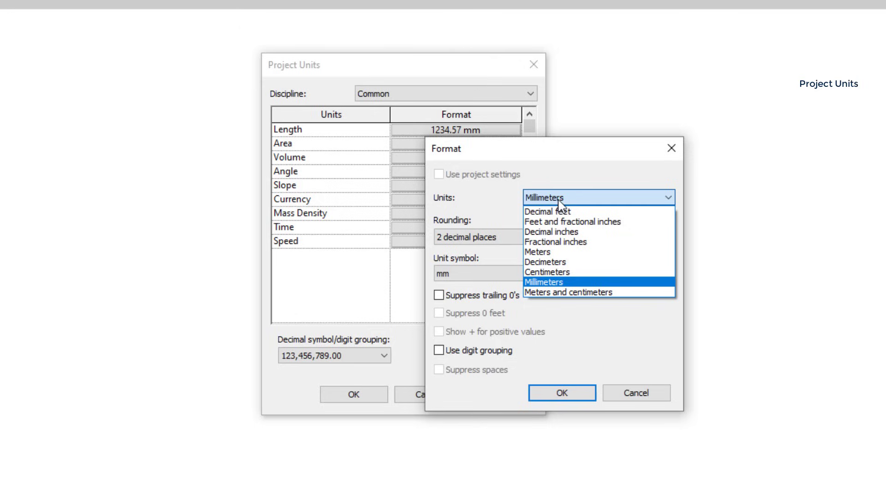
{"action": "left_click", "coordinate": [559, 252]}
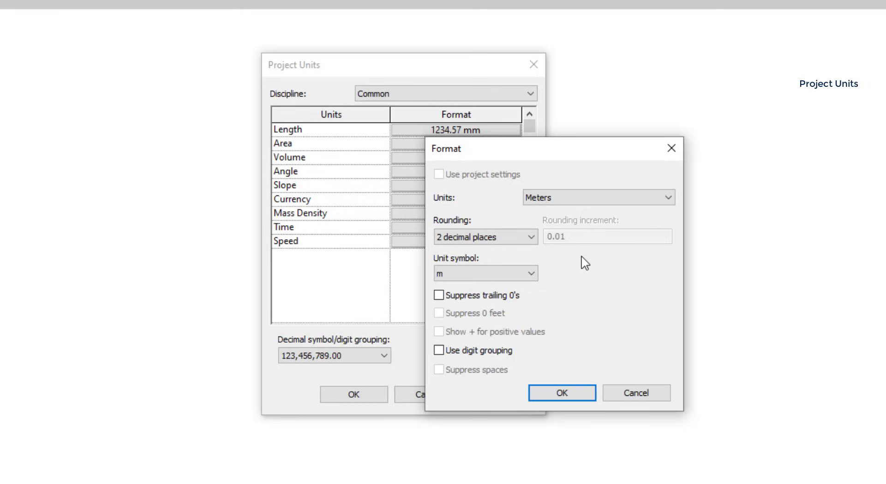
{"action": "left_click", "coordinate": [532, 238]}
{"action": "left_click", "coordinate": [533, 239]}
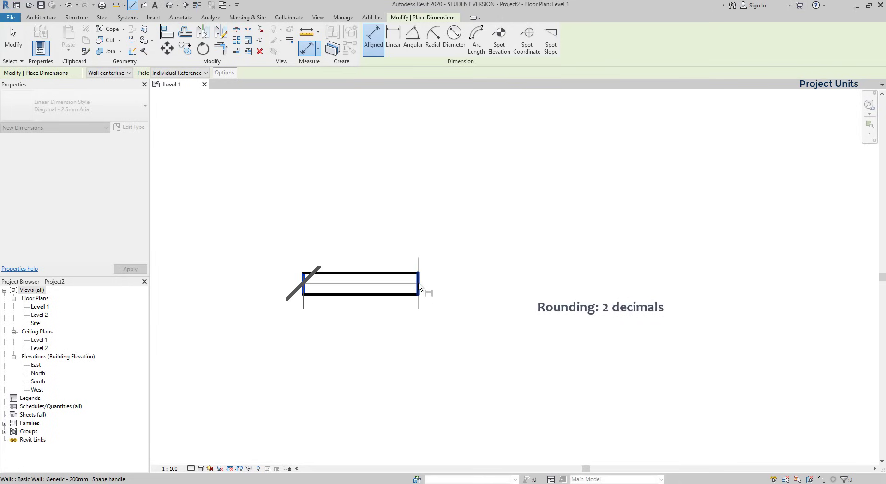
{"action": "left_click", "coordinate": [420, 287]}
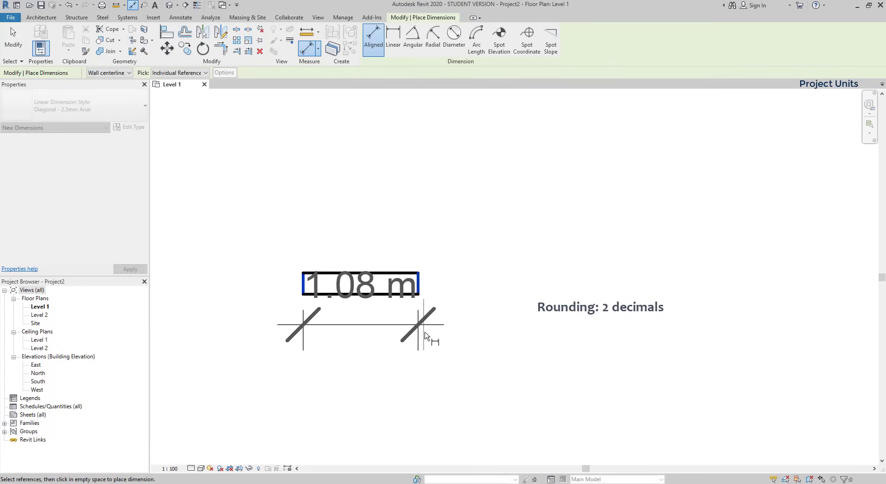
{"action": "left_click", "coordinate": [432, 389]}
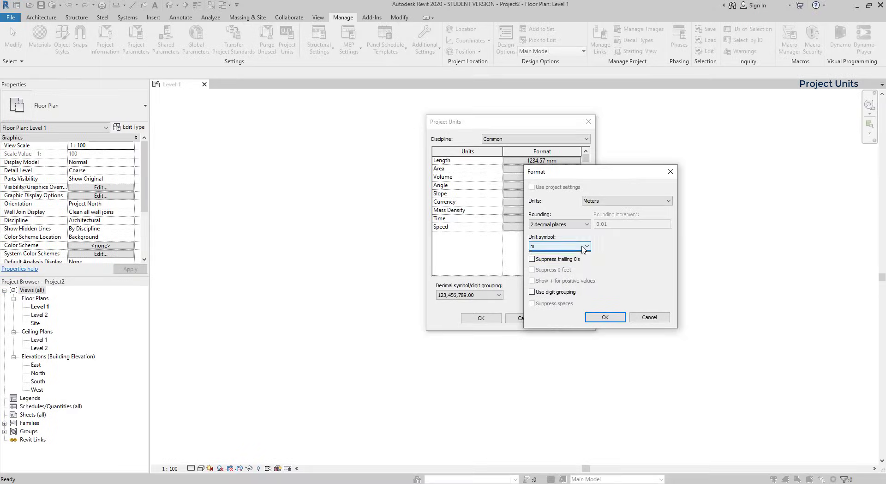
Step: Keep m as the length unit symbol
{"action": "left_click", "coordinate": [584, 247]}
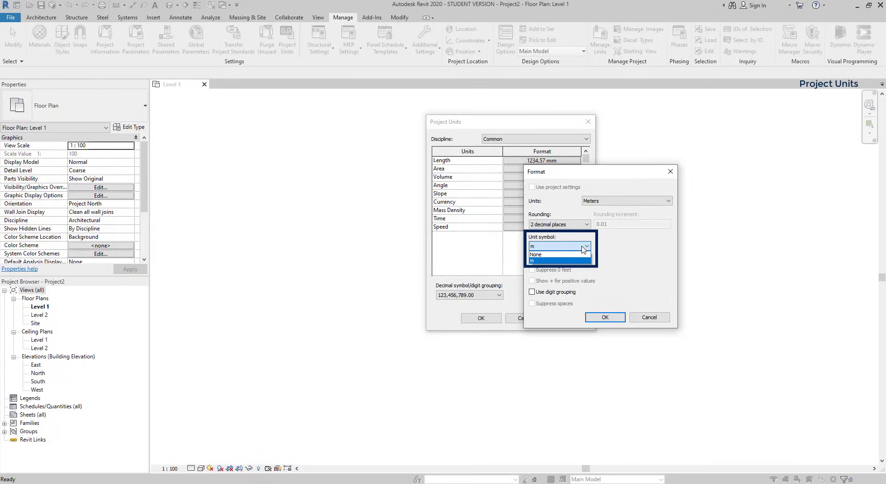
{"action": "left_click", "coordinate": [577, 260]}
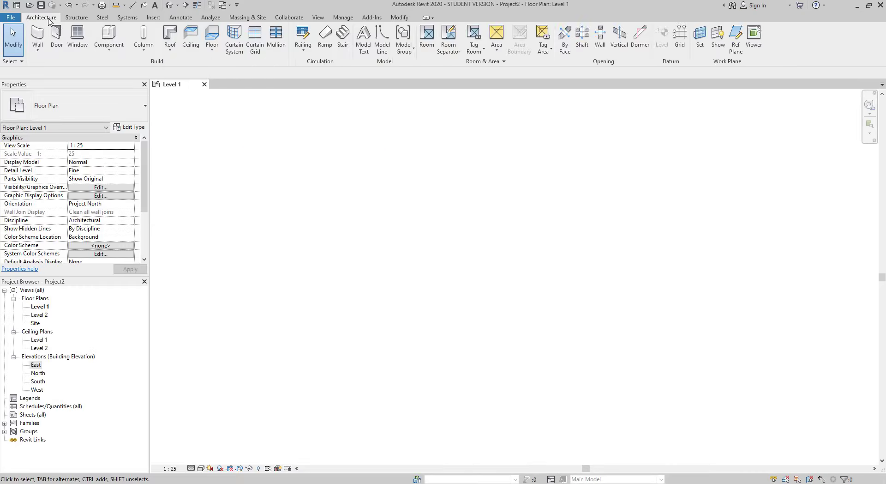
Step: Start an architectural wall and place the first corner of the 3 m by 2 m rectangle
{"action": "left_click", "coordinate": [45, 51]}
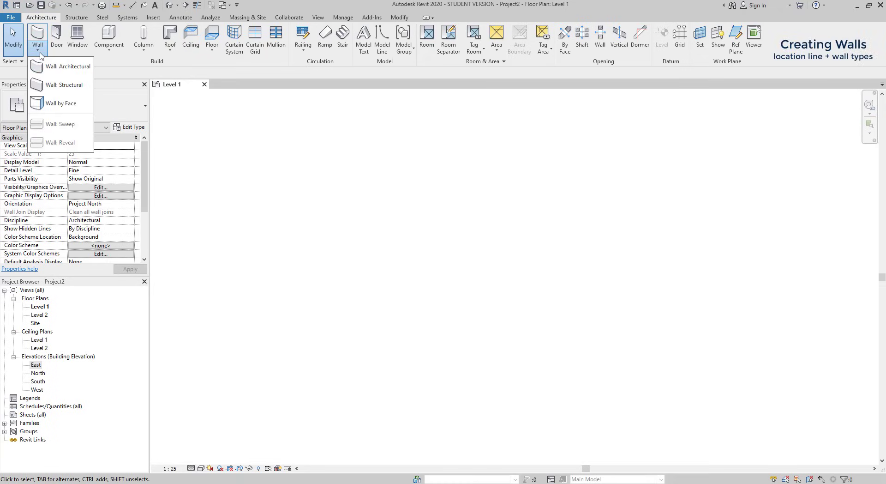
{"action": "left_click", "coordinate": [78, 71]}
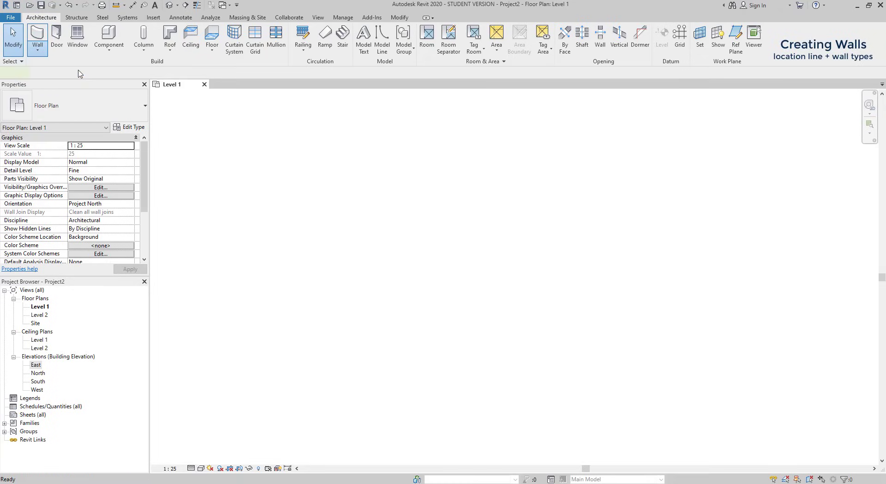
{"action": "left_click", "coordinate": [347, 277]}
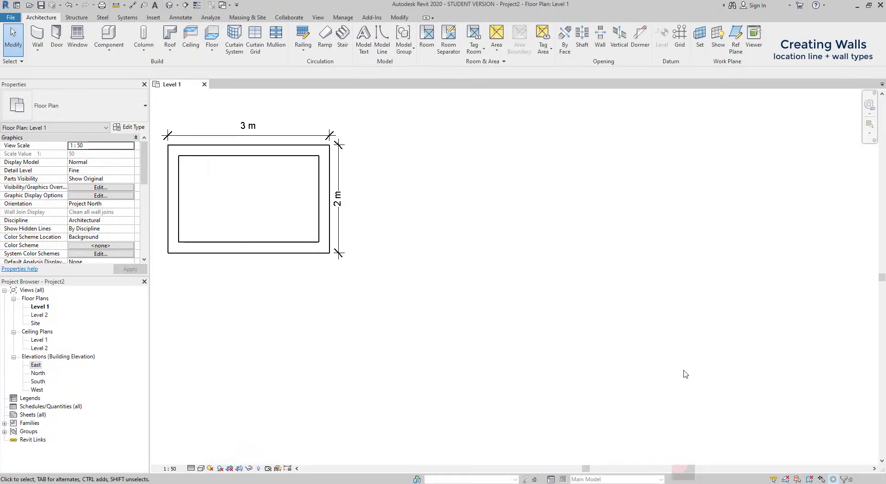
Step: Start the Wall tool (WA) with location line Core Face: Exterior and begin a 3 m wall
{"action": "key", "text": "w"}
{"action": "key", "text": "a"}
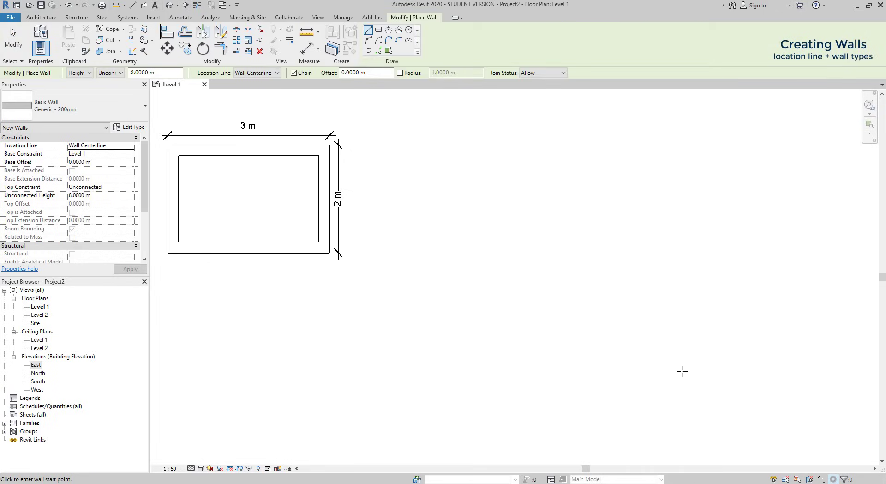
{"action": "left_click", "coordinate": [114, 145]}
{"action": "left_click", "coordinate": [130, 146]}
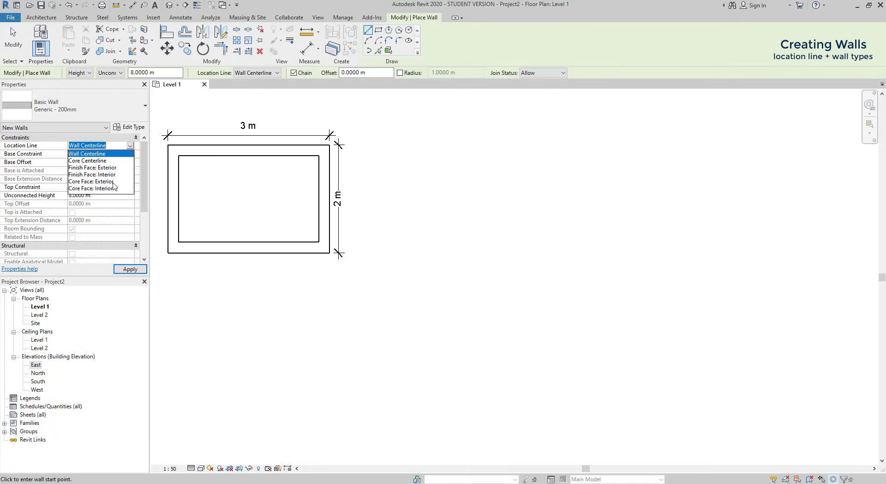
{"action": "left_click", "coordinate": [113, 182]}
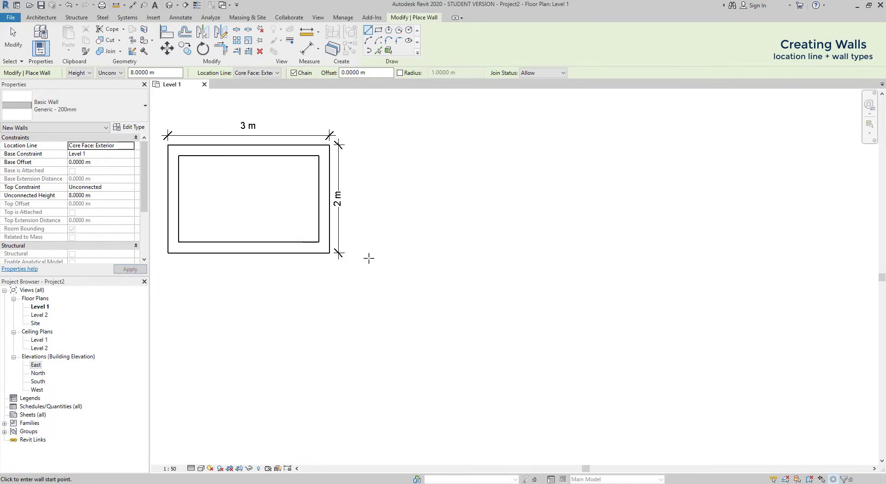
{"action": "left_click", "coordinate": [713, 349]}
{"action": "type", "text": "3"}
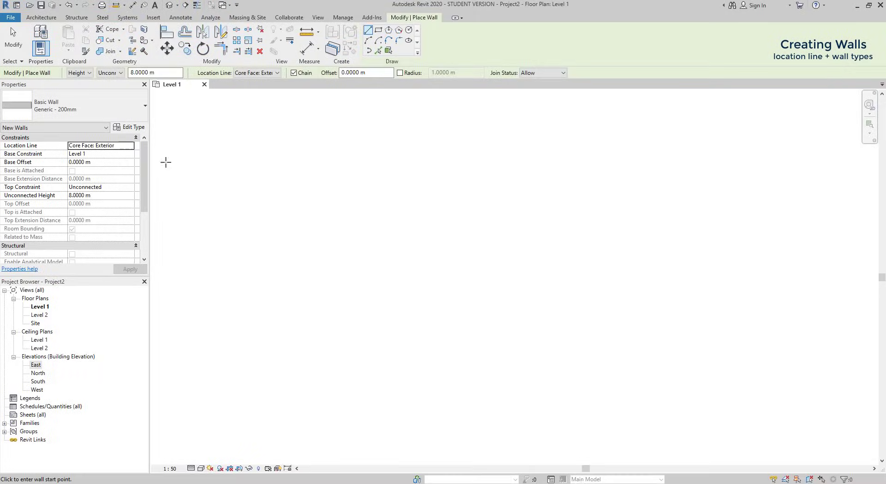
Step: Set the wall location line to Core Face: Interior
{"action": "left_click", "coordinate": [120, 146]}
{"action": "left_click", "coordinate": [130, 146]}
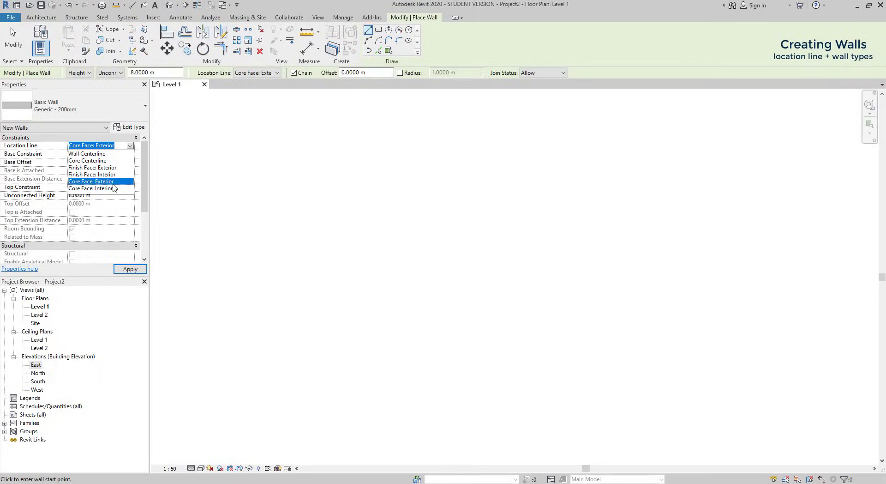
{"action": "left_click", "coordinate": [114, 187]}
Step: Draw a closed clockwise rectangle of walls (2.4 m, 1.2 m, 2.3 m) and flip a wall
{"action": "left_click", "coordinate": [427, 210]}
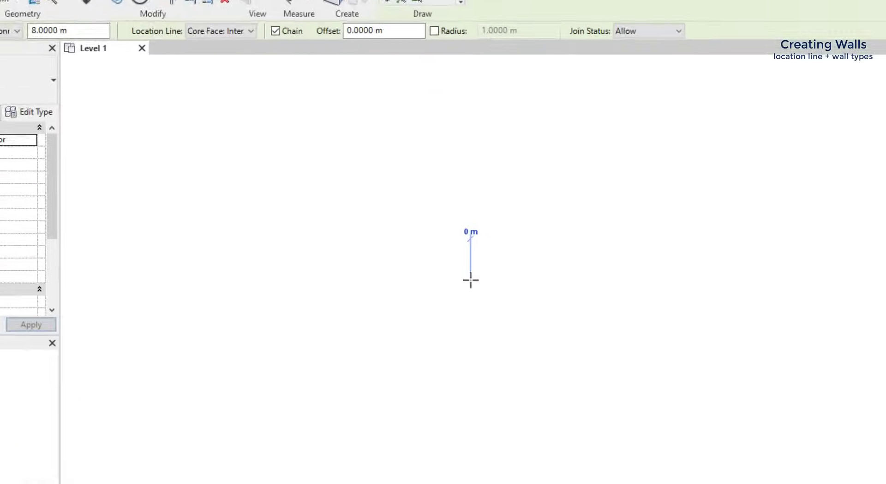
{"action": "left_click", "coordinate": [275, 282]}
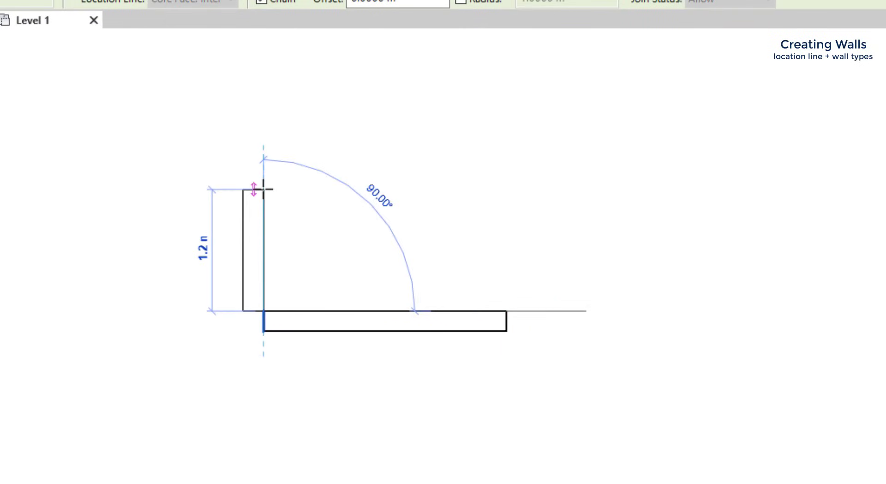
{"action": "left_click", "coordinate": [263, 189]}
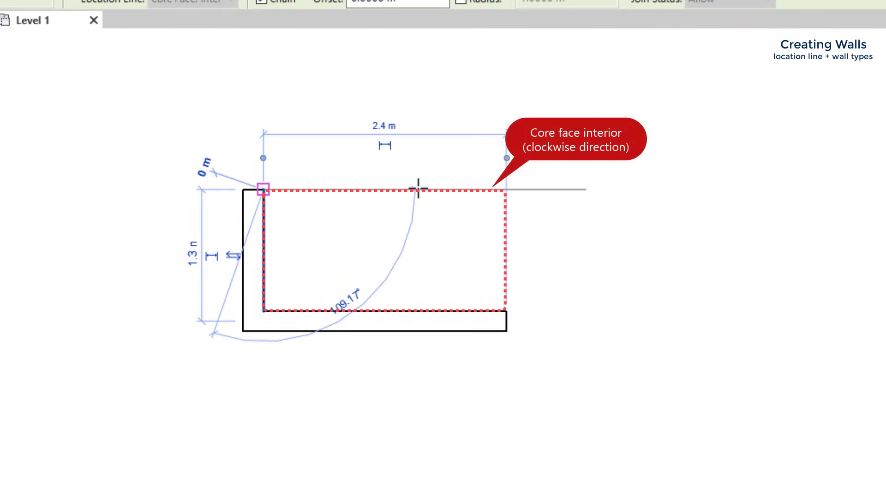
{"action": "left_click", "coordinate": [506, 189]}
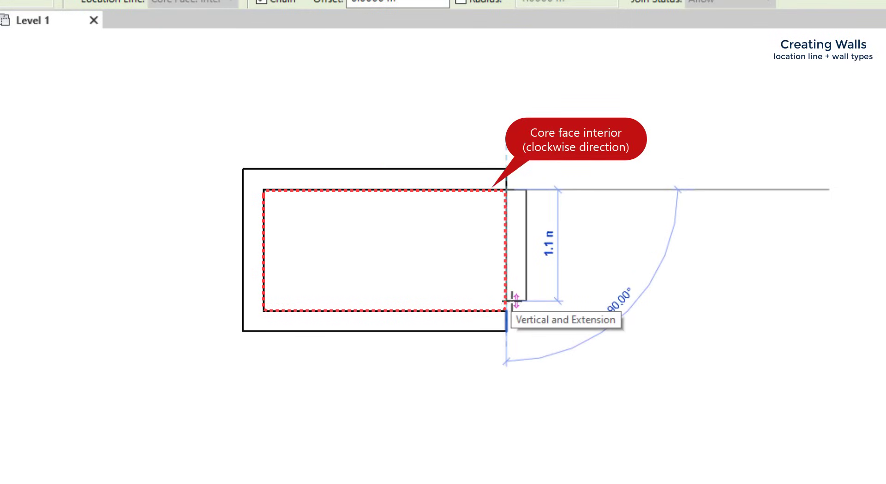
{"action": "left_click", "coordinate": [511, 301]}
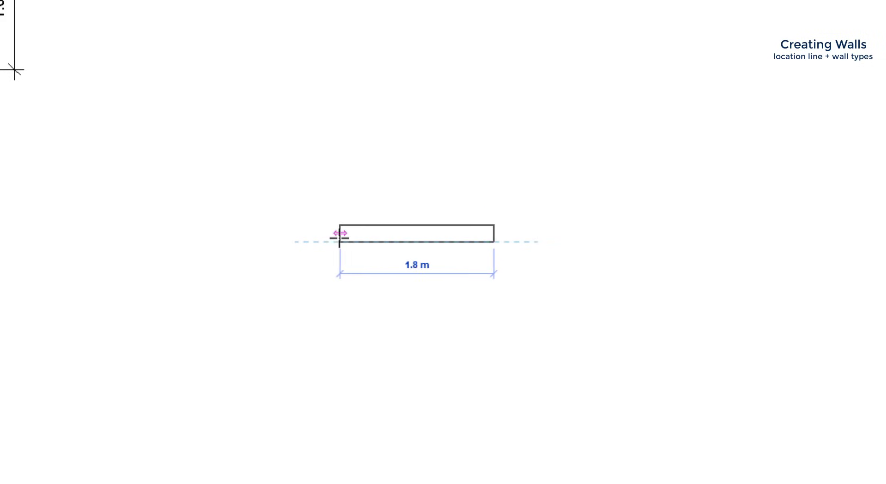
{"action": "key", "text": "space"}
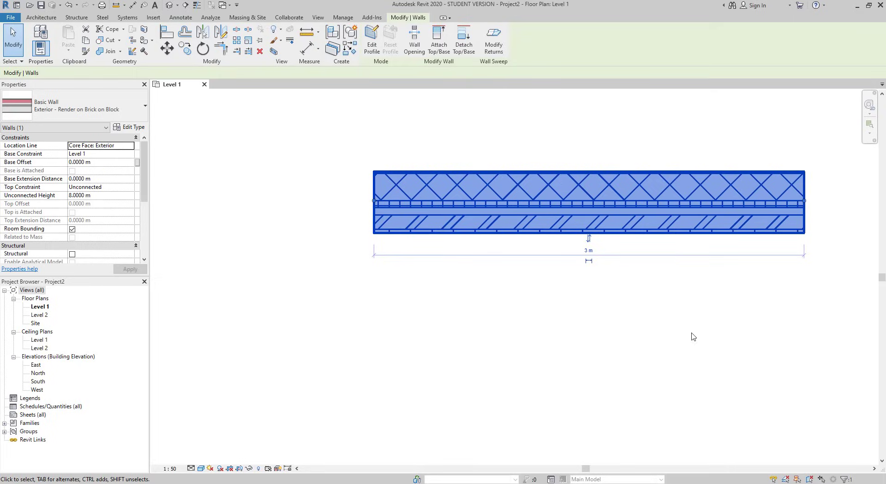
Step: Start the Wall tool with the Exterior - Render on Brick on Block type
{"action": "left_click", "coordinate": [694, 336]}
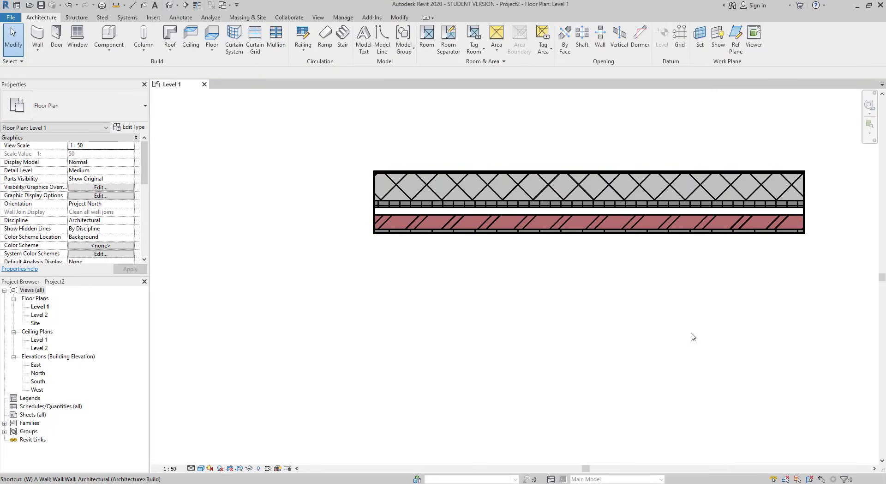
{"action": "key", "text": "w"}
{"action": "key", "text": "a"}
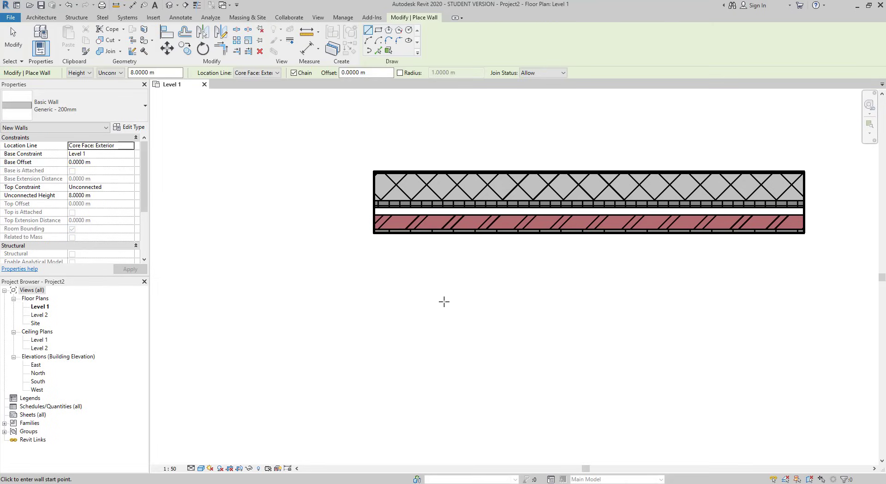
{"action": "left_click", "coordinate": [106, 112]}
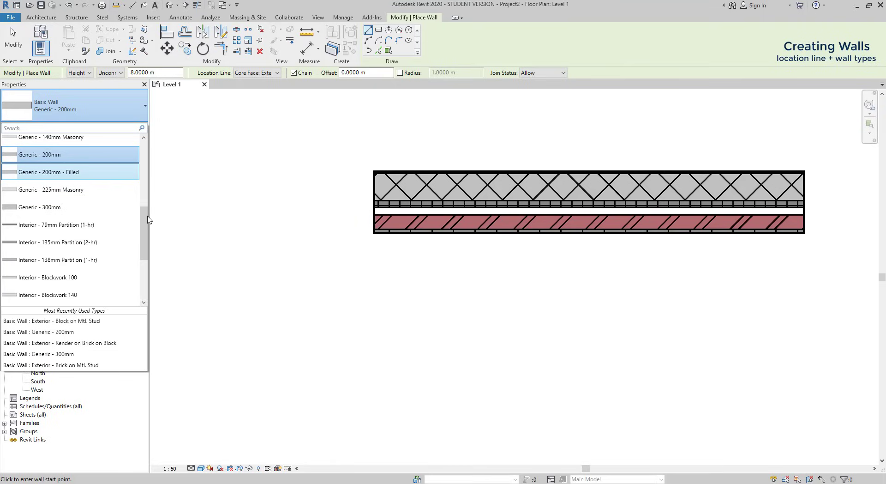
{"action": "left_click_drag", "start_coordinate": [147, 219], "coordinate": [148, 179]}
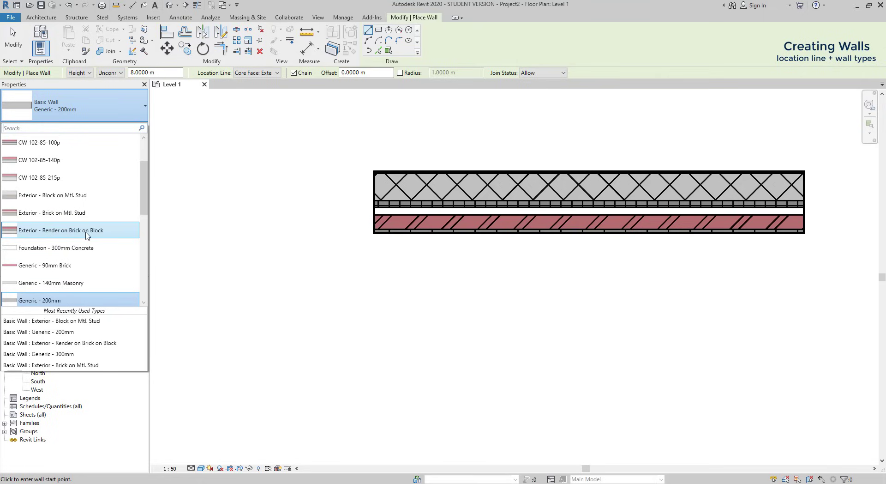
{"action": "left_click", "coordinate": [87, 233]}
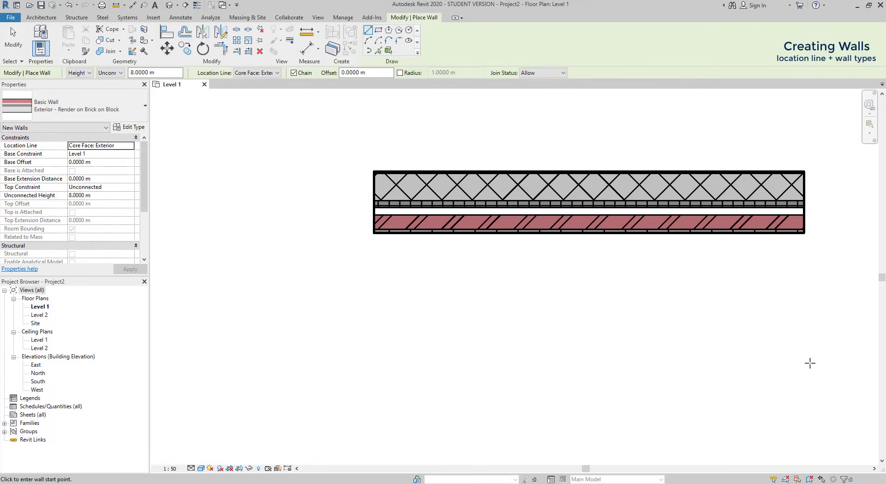
Step: Draw a horizontal wall and a 130° angled wall, then exit the tool
{"action": "left_click", "coordinate": [810, 363]}
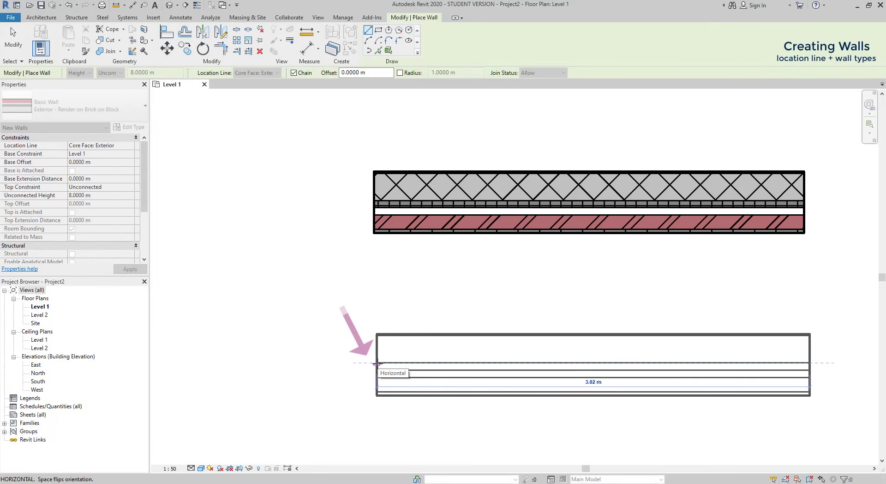
{"action": "left_click", "coordinate": [377, 363]}
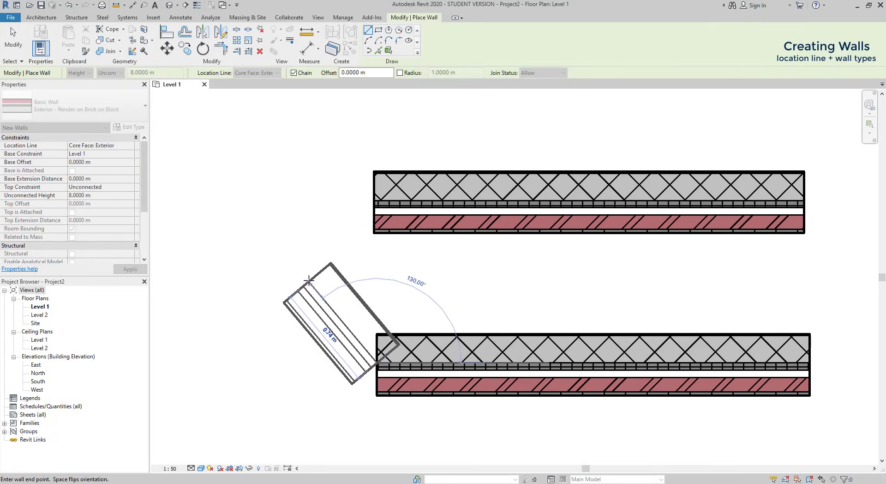
{"action": "left_click", "coordinate": [308, 280]}
{"action": "key", "text": "Escape"}
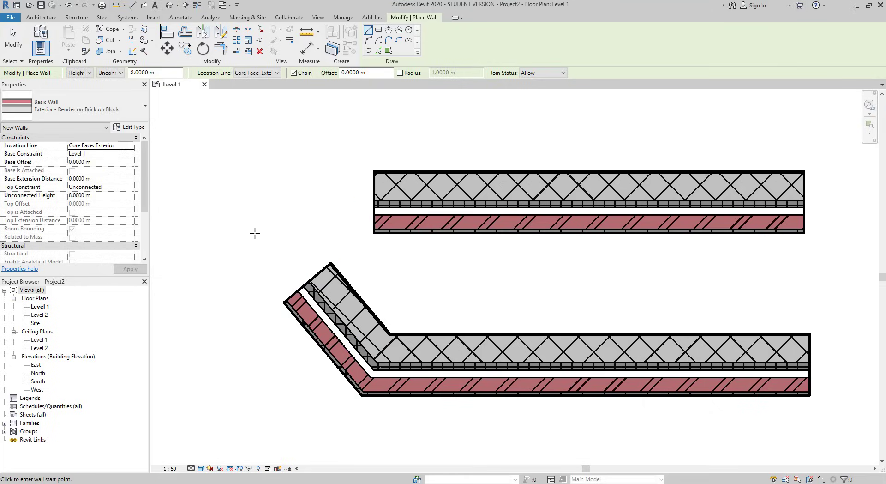
{"action": "key", "text": "Escape"}
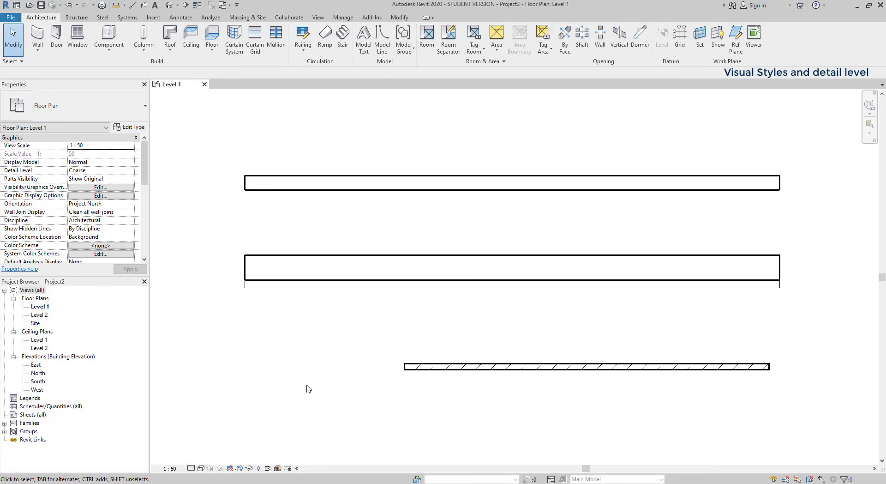
Step: Set the plan to Consistent Colors visual style and Medium detail level
{"action": "left_click", "coordinate": [201, 469]}
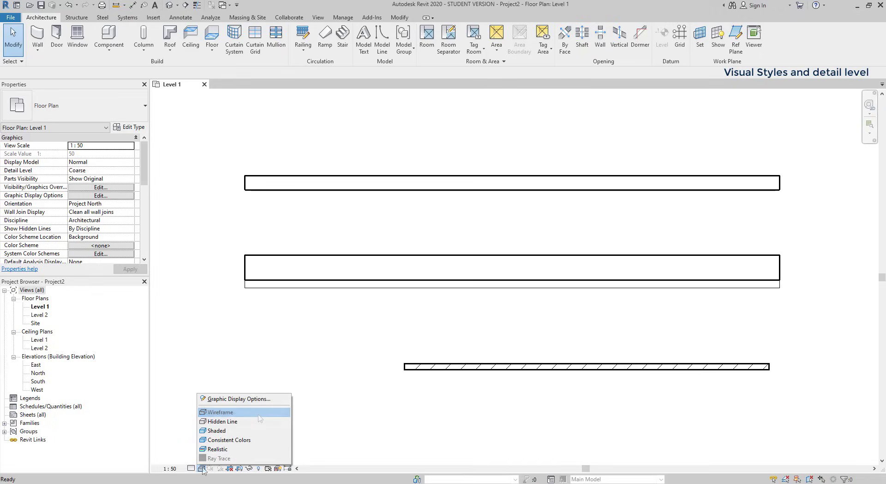
{"action": "left_click", "coordinate": [251, 440]}
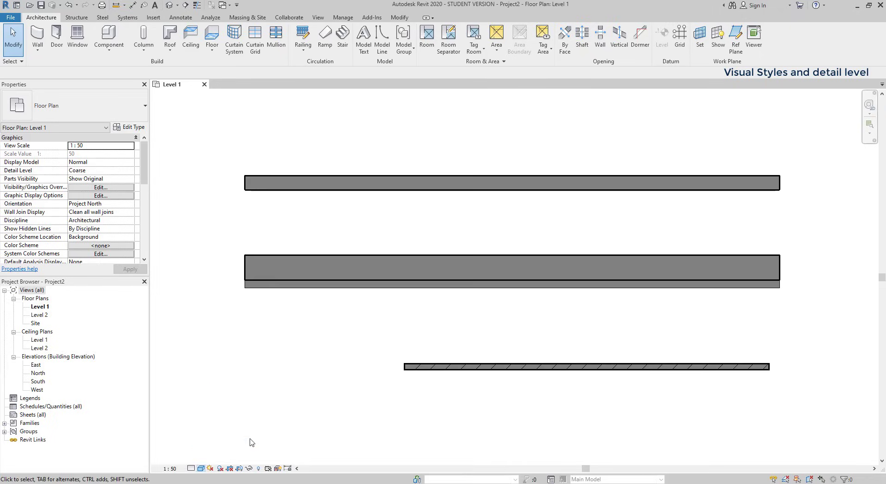
{"action": "left_click", "coordinate": [191, 468]}
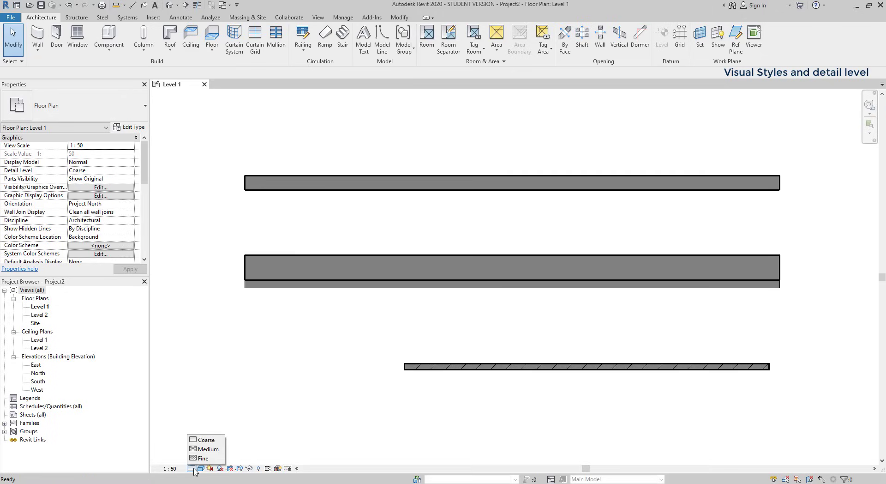
{"action": "left_click", "coordinate": [215, 449]}
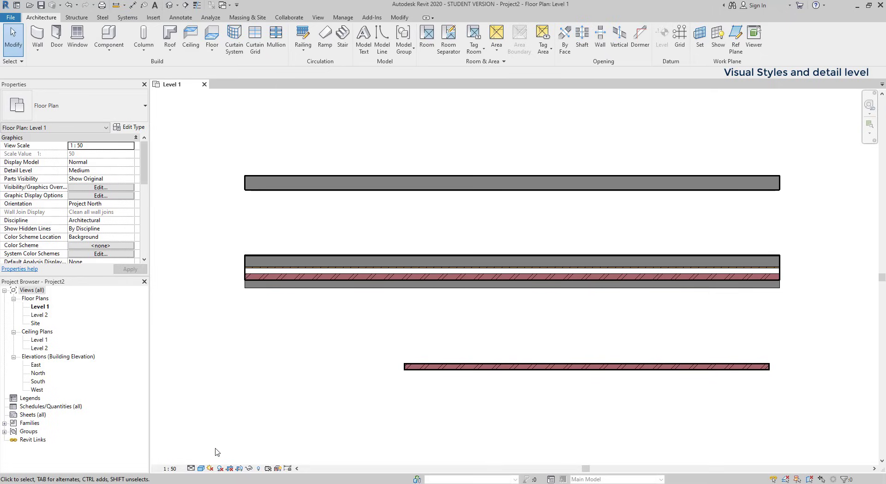